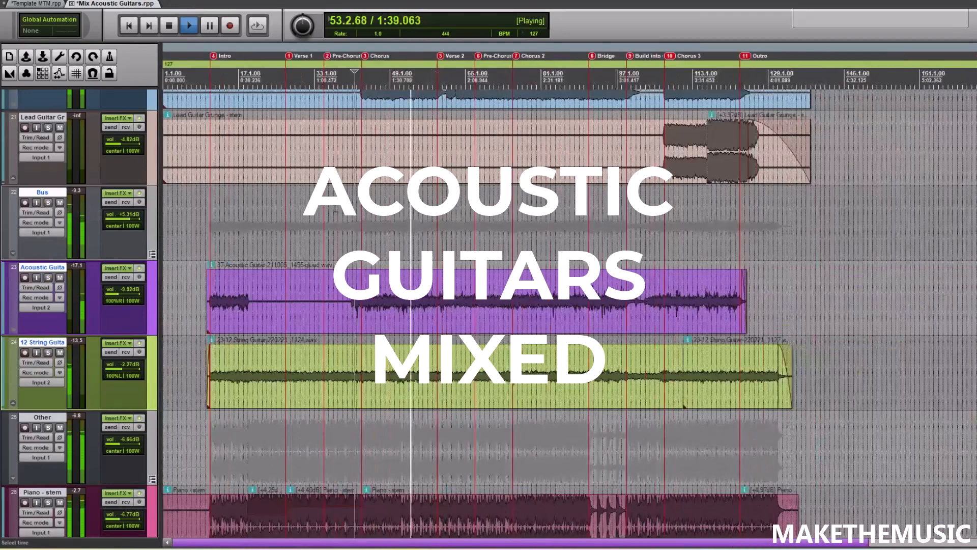
Step: Stop playback and place the play cursor at the start of the first Chorus
{"action": "key", "text": "space"}
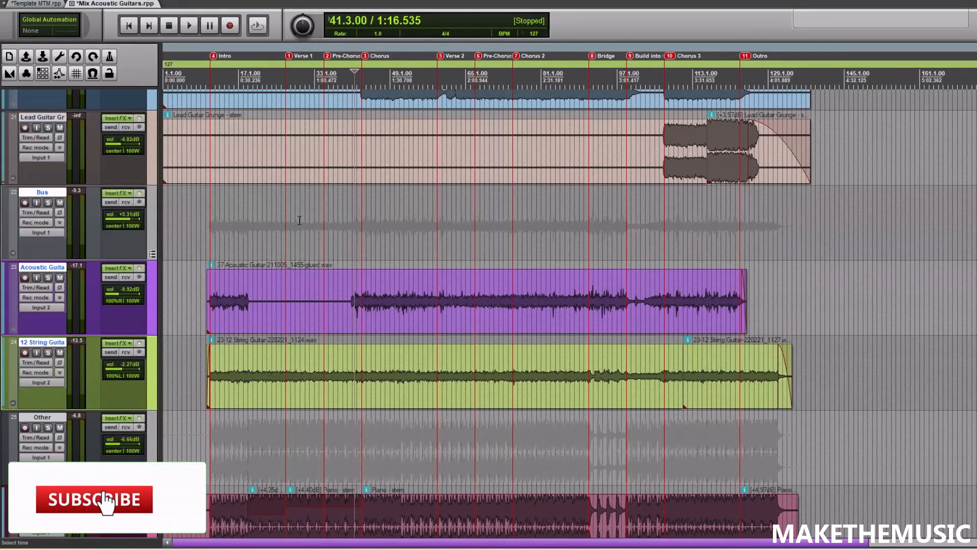
{"action": "scroll", "coordinate": [300, 219], "scroll_direction": "up", "scroll_amount": 3}
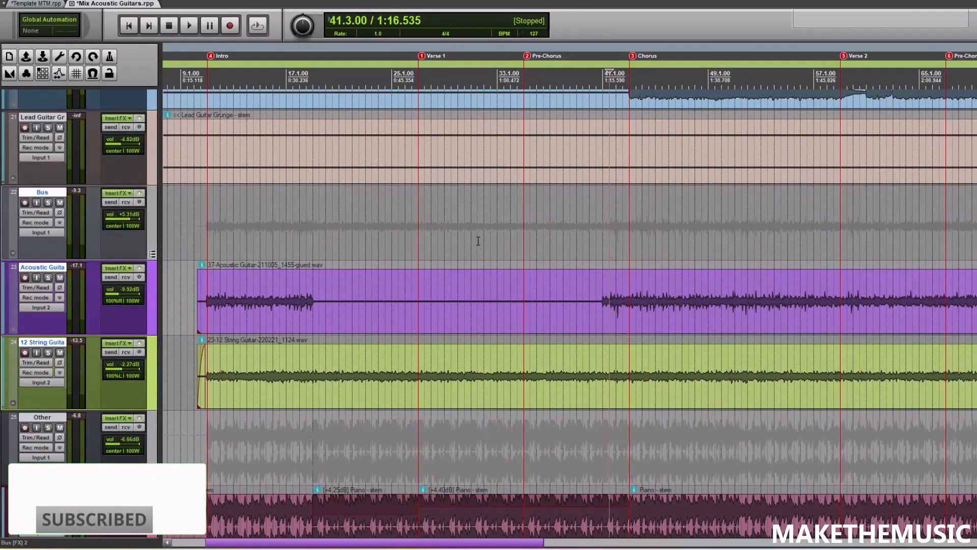
{"action": "scroll", "coordinate": [521, 237], "scroll_direction": "down", "scroll_amount": 4}
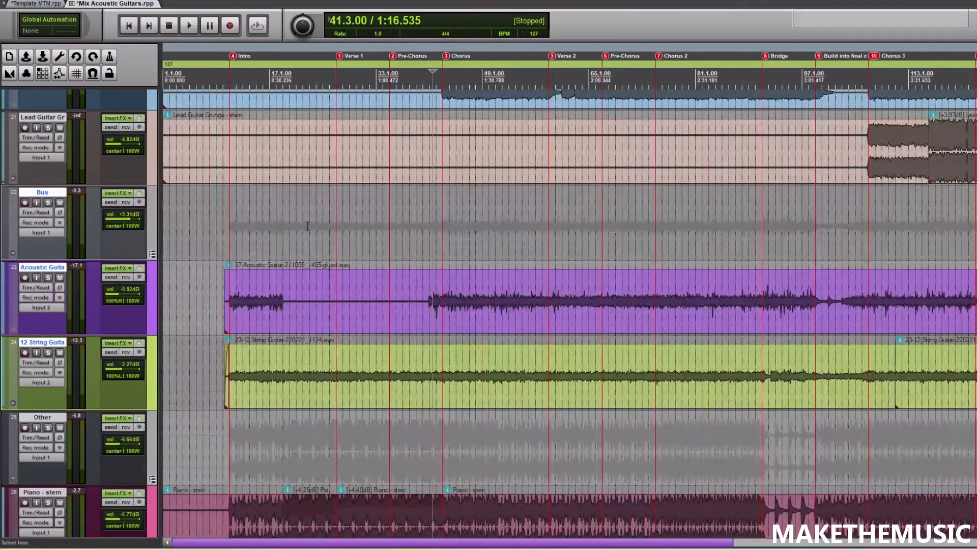
{"action": "scroll", "coordinate": [307, 226], "scroll_direction": "down", "scroll_amount": 3}
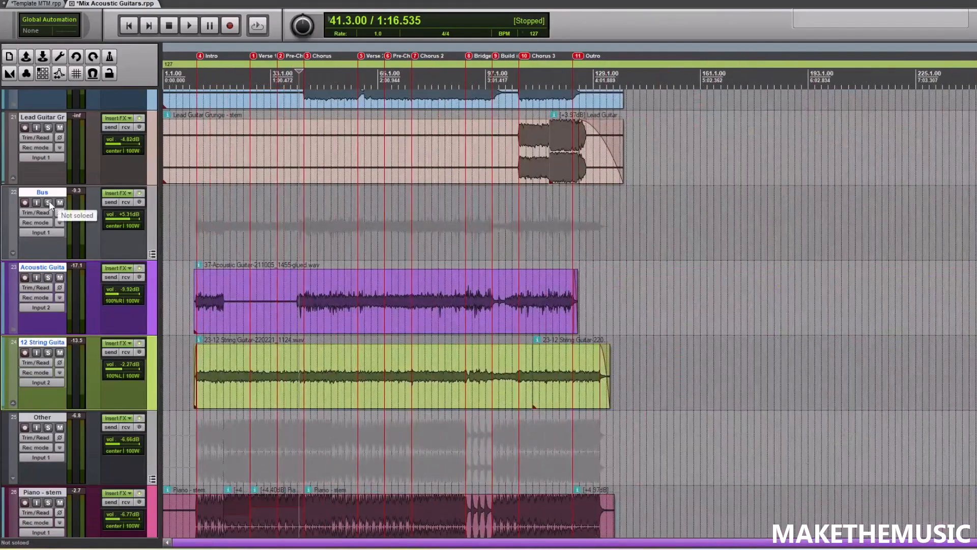
{"action": "scroll", "coordinate": [540, 224], "scroll_direction": "up", "scroll_amount": 3}
{"action": "left_click", "coordinate": [555, 223]}
{"action": "scroll", "coordinate": [556, 222], "scroll_direction": "up", "scroll_amount": 2}
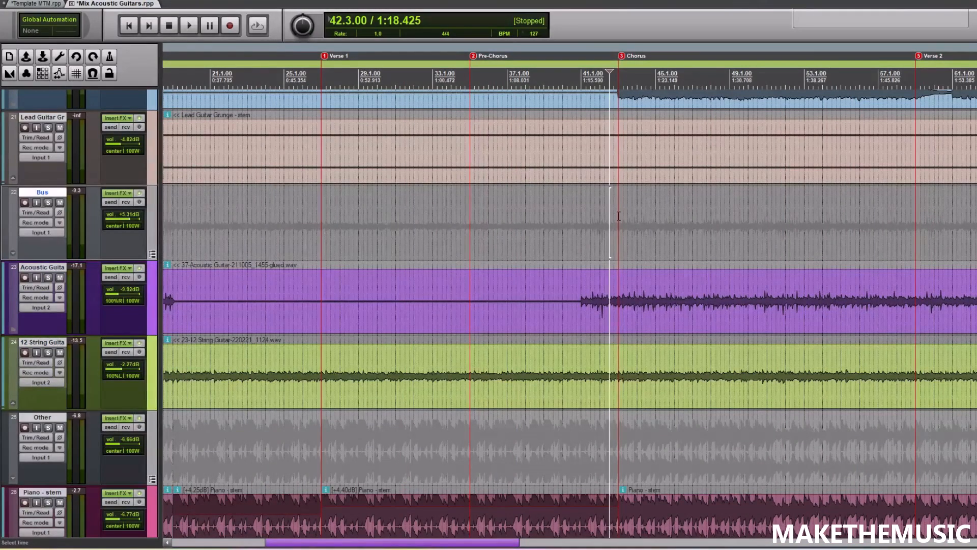
{"action": "left_click", "coordinate": [616, 199]}
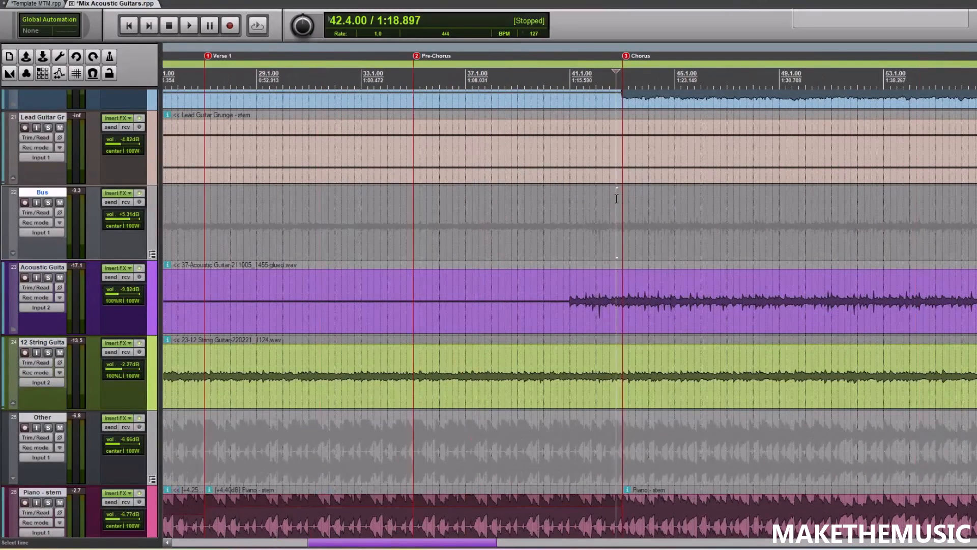
{"action": "scroll", "coordinate": [614, 202], "scroll_direction": "down", "scroll_amount": 1}
{"action": "left_click", "coordinate": [614, 204]}
{"action": "scroll", "coordinate": [612, 204], "scroll_direction": "up", "scroll_amount": 1}
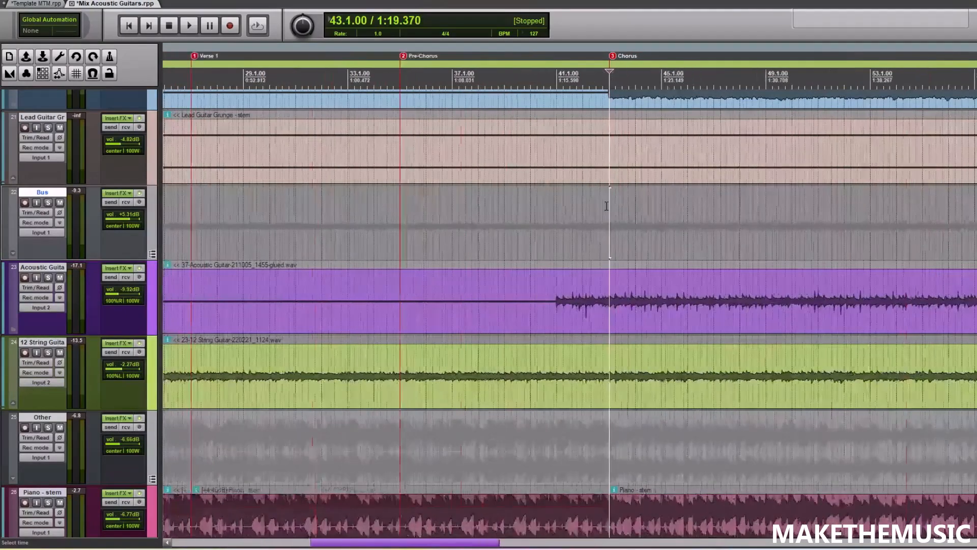
Step: Solo the guitar Bus and audition it from the first Chorus
{"action": "left_click", "coordinate": [47, 201]}
{"action": "key", "text": "space"}
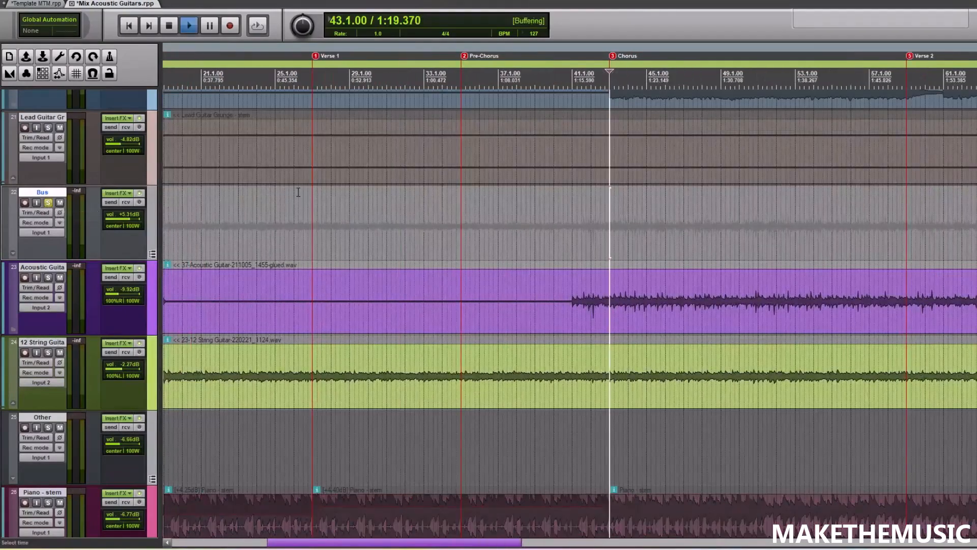
{"action": "scroll", "coordinate": [465, 204], "scroll_direction": "down", "scroll_amount": 2}
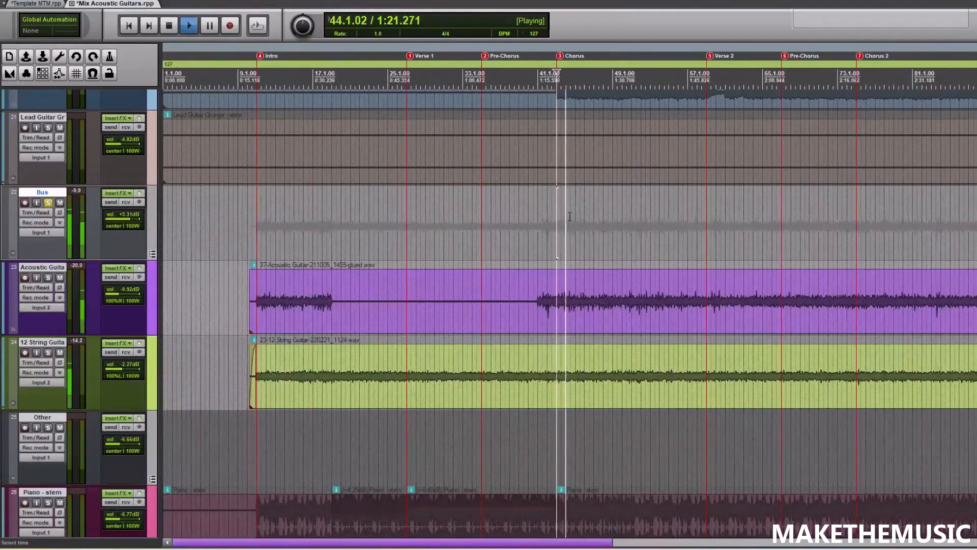
{"action": "key", "text": "space"}
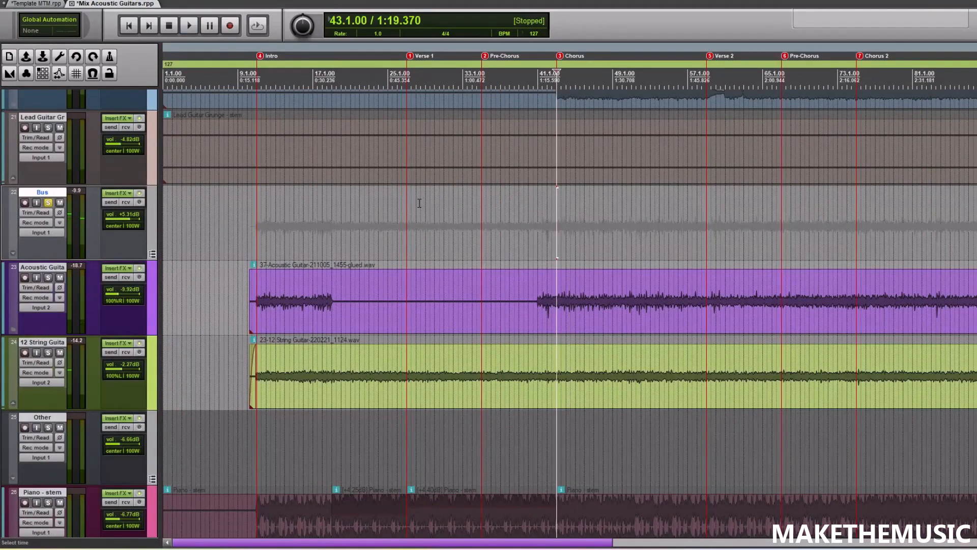
Step: Solo the Acoustic Guitar track, listen to it from the Chorus and release its solo
{"action": "left_click", "coordinate": [47, 277]}
{"action": "key", "text": "space"}
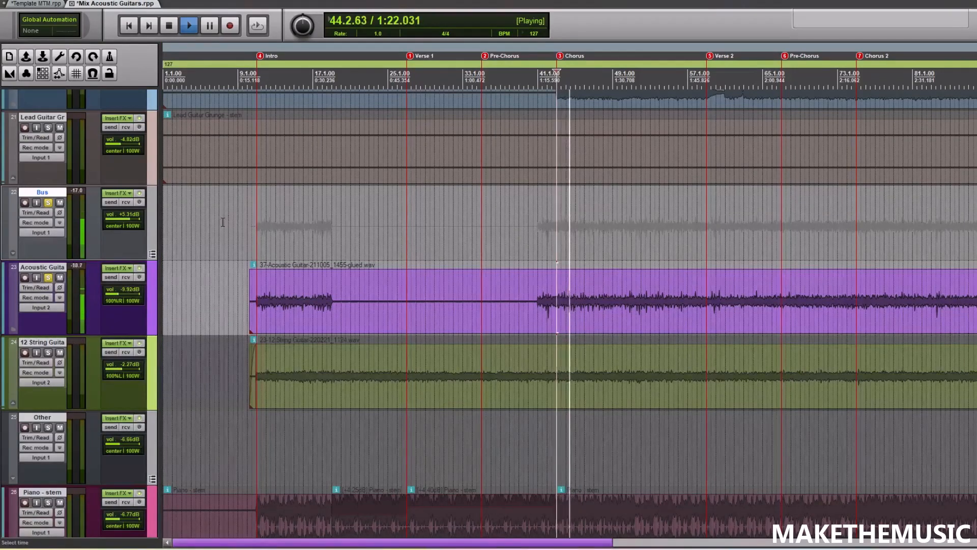
{"action": "key", "text": "space"}
{"action": "left_click", "coordinate": [48, 352]}
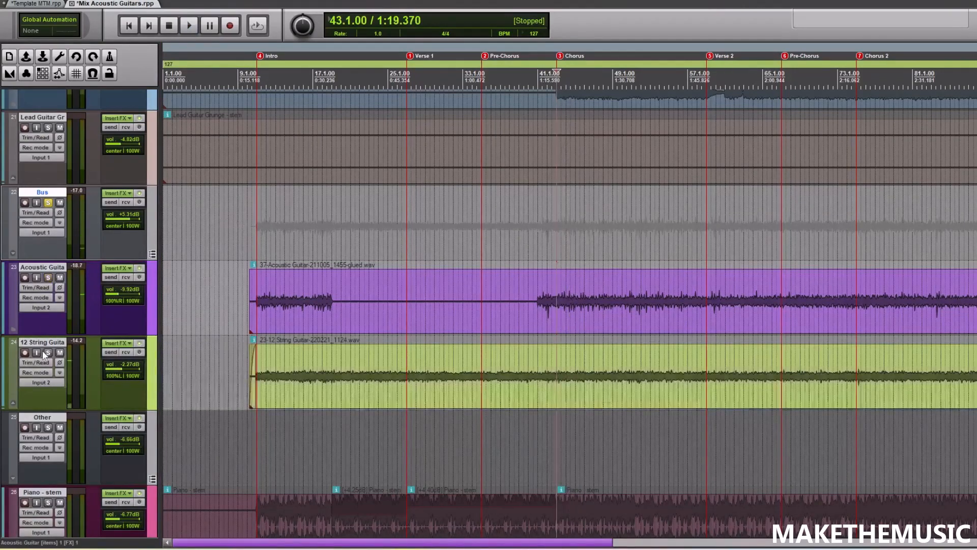
Step: Audition the 12 String Guitar alone from the Chorus, release its solo and play both guitars together
{"action": "left_click", "coordinate": [47, 353]}
{"action": "key", "text": "space"}
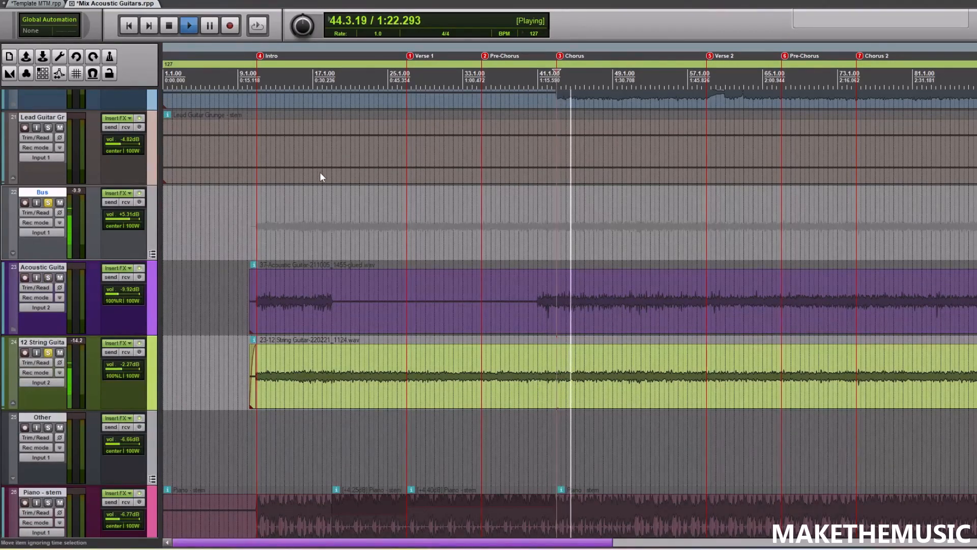
{"action": "key", "text": "space"}
{"action": "left_click", "coordinate": [48, 352]}
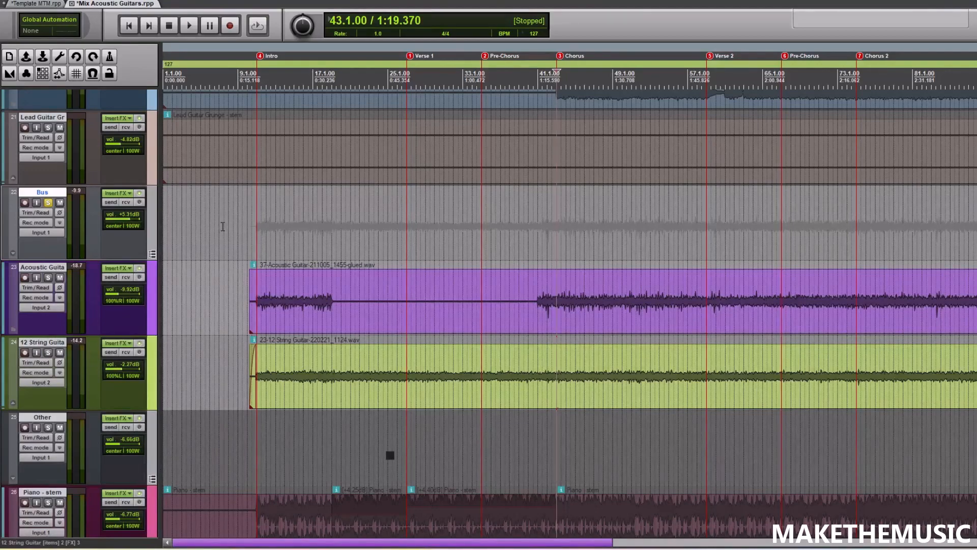
{"action": "key", "text": "space"}
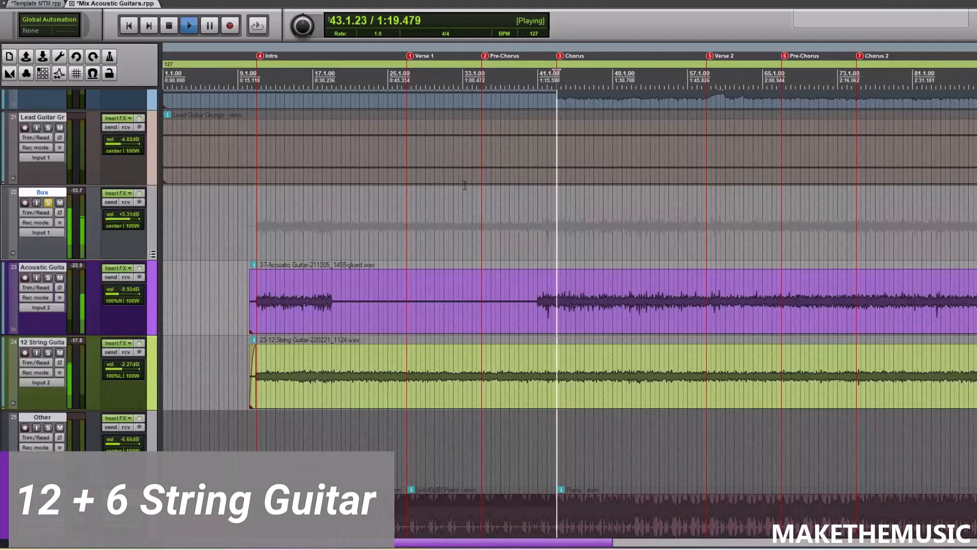
{"action": "key", "text": "space"}
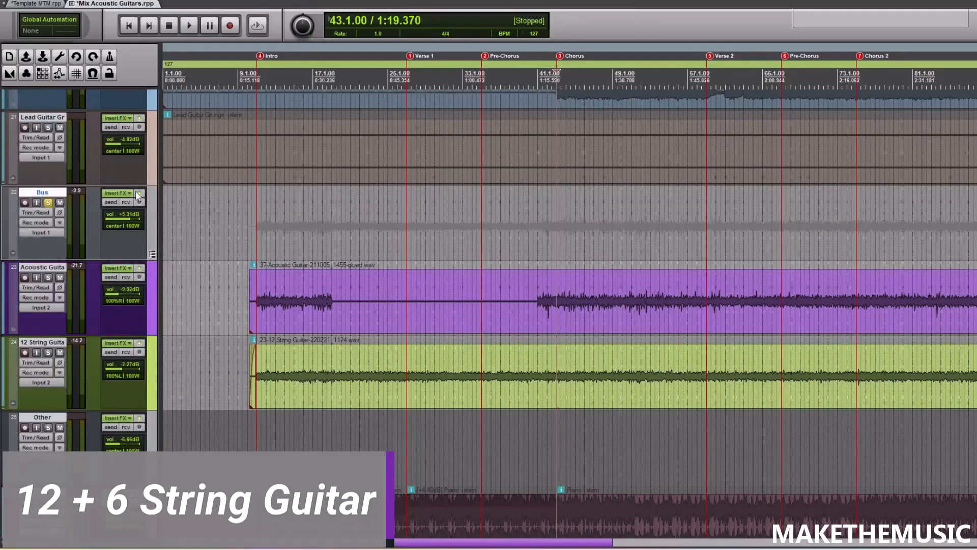
Step: Bypass the effects on both guitar tracks and the Bus, and listen to the unprocessed guitars from the Chorus
{"action": "left_click", "coordinate": [139, 342]}
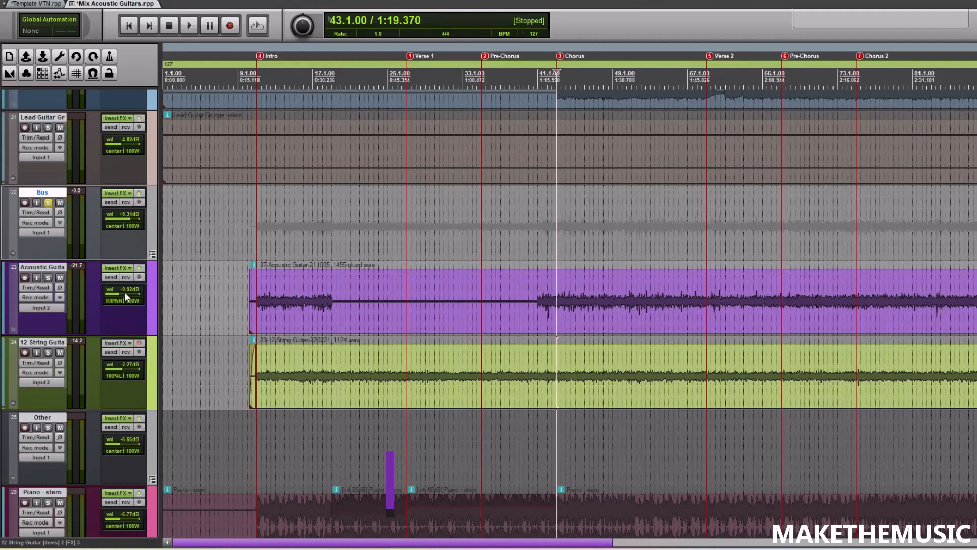
{"action": "left_click", "coordinate": [139, 268]}
{"action": "left_click", "coordinate": [116, 193]}
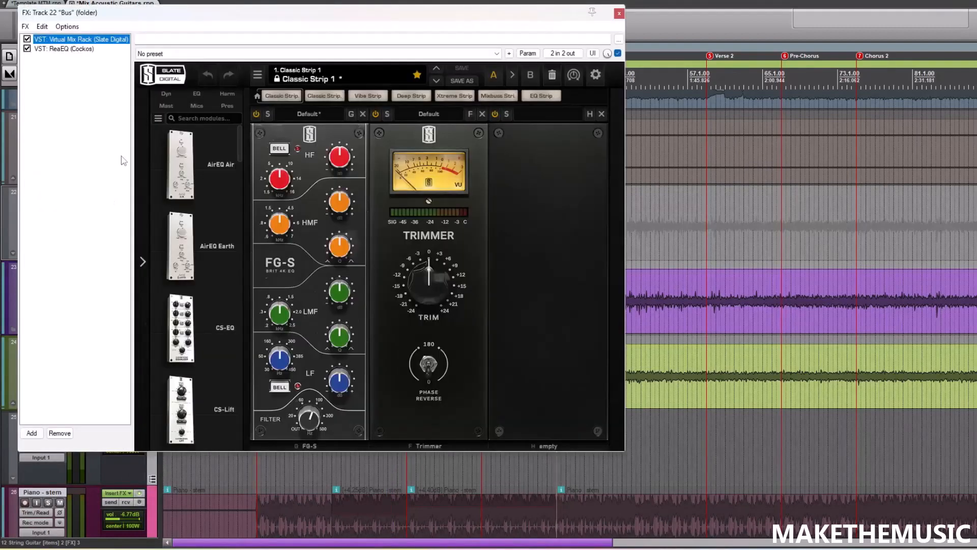
{"action": "left_click_drag", "start_coordinate": [177, 19], "coordinate": [231, 70]}
{"action": "key", "text": "space"}
{"action": "left_click", "coordinate": [81, 161]}
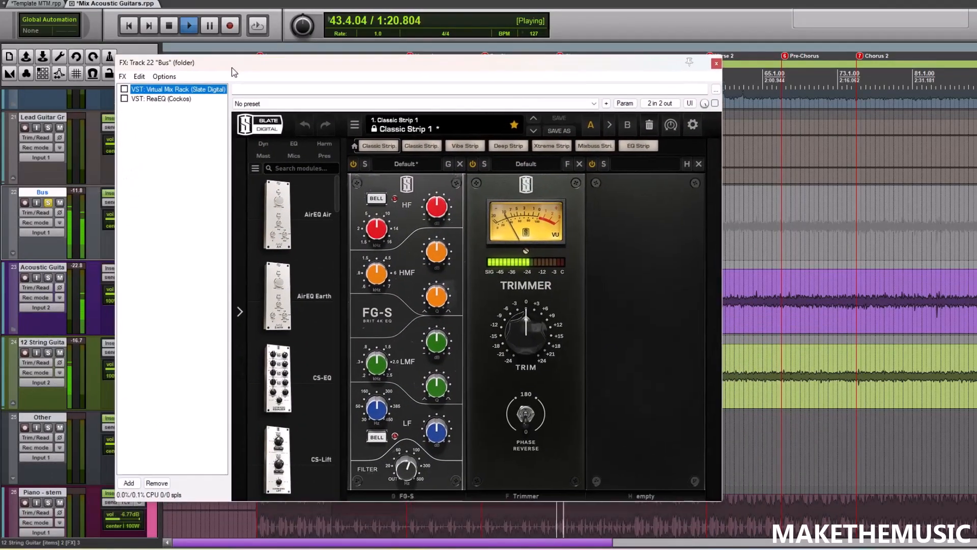
{"action": "key", "text": "space"}
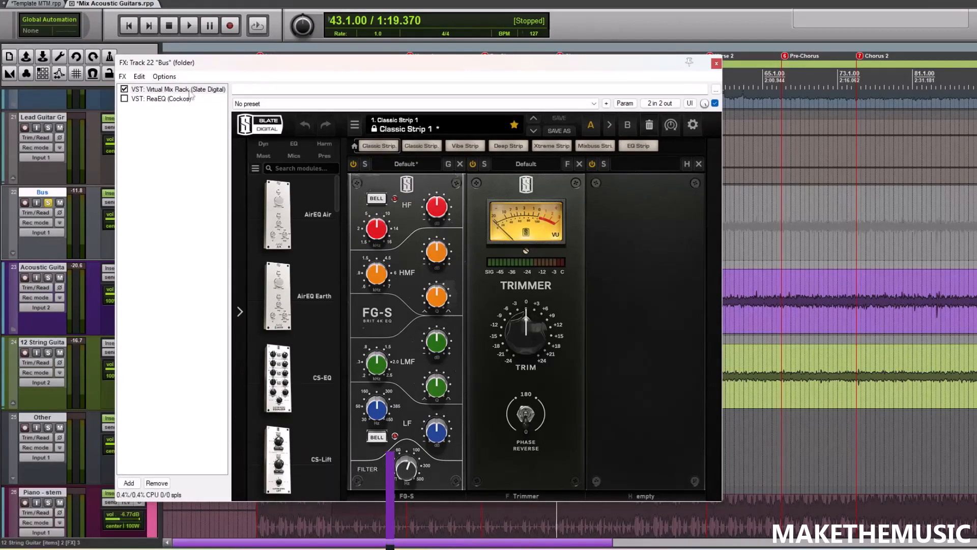
Step: Re-enable ReaEQ on the Bus and display its EQ curve for examination
{"action": "left_click", "coordinate": [140, 99]}
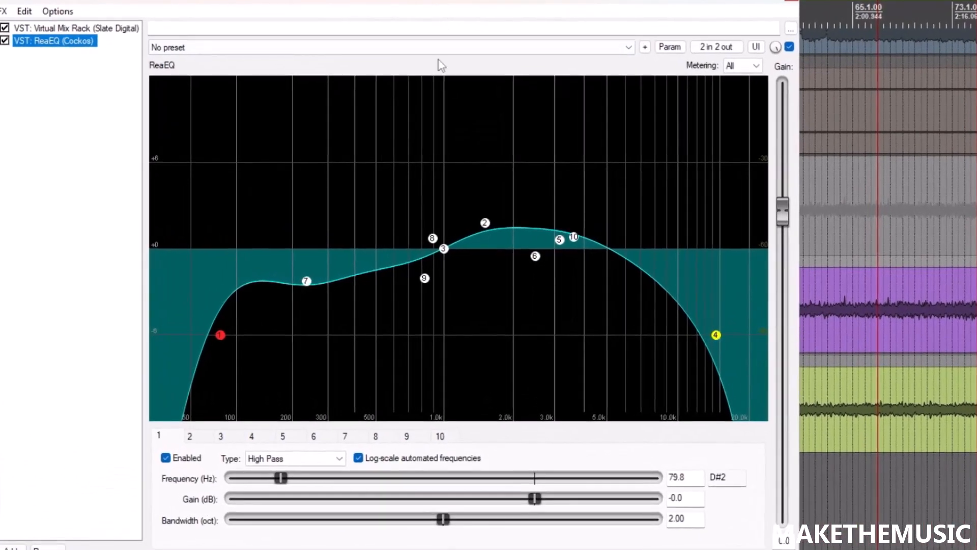
{"action": "mouse_move", "coordinate": [288, 321]}
{"action": "mouse_move", "coordinate": [310, 286]}
{"action": "left_click_drag", "start_coordinate": [282, 3], "coordinate": [401, 2]}
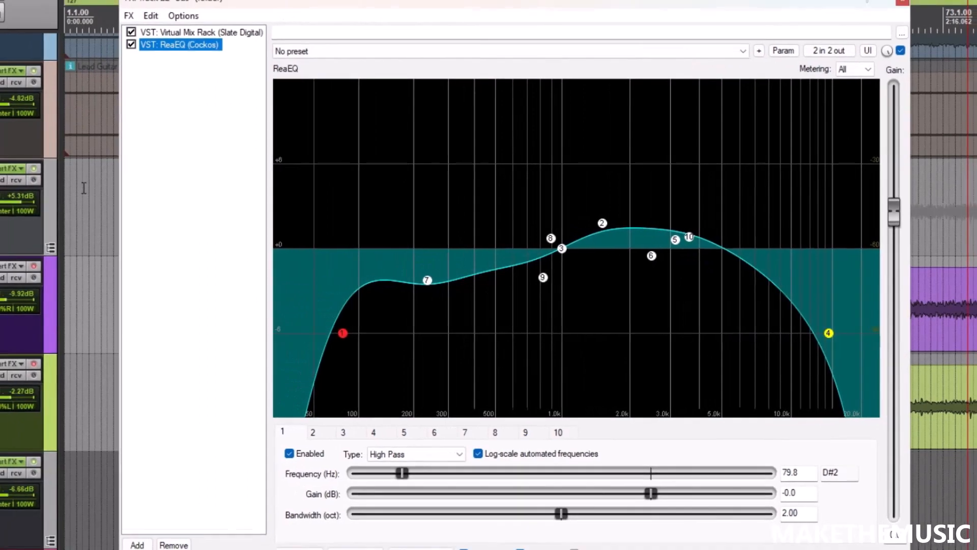
Step: Play the Chorus and compare the Bus sound with ReaEQ switched off and on
{"action": "key", "text": "space"}
{"action": "left_click", "coordinate": [124, 40]}
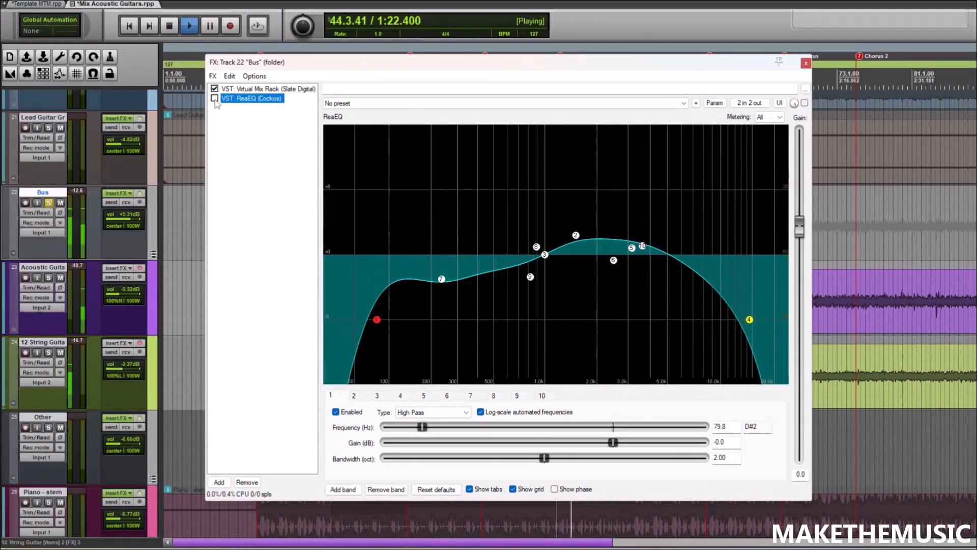
{"action": "left_click", "coordinate": [214, 98]}
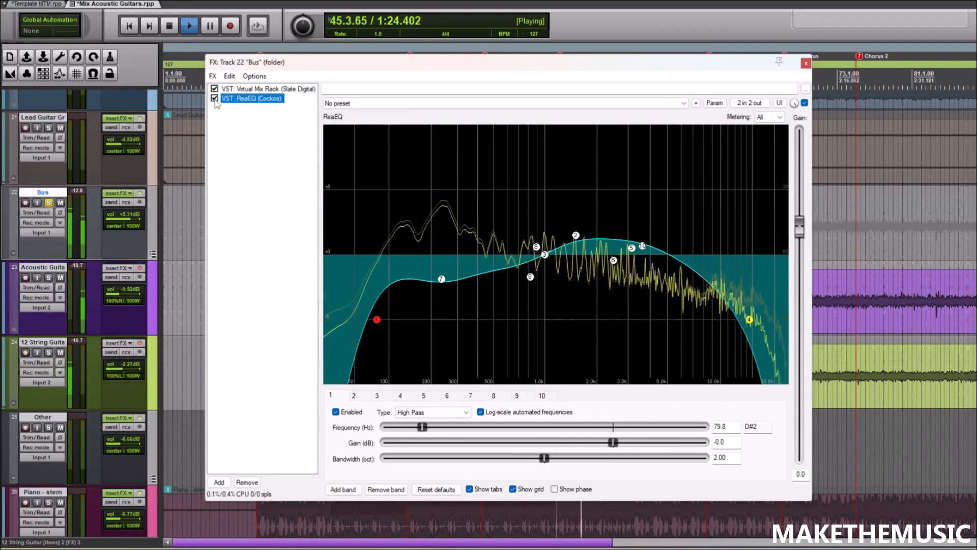
{"action": "left_click", "coordinate": [215, 99]}
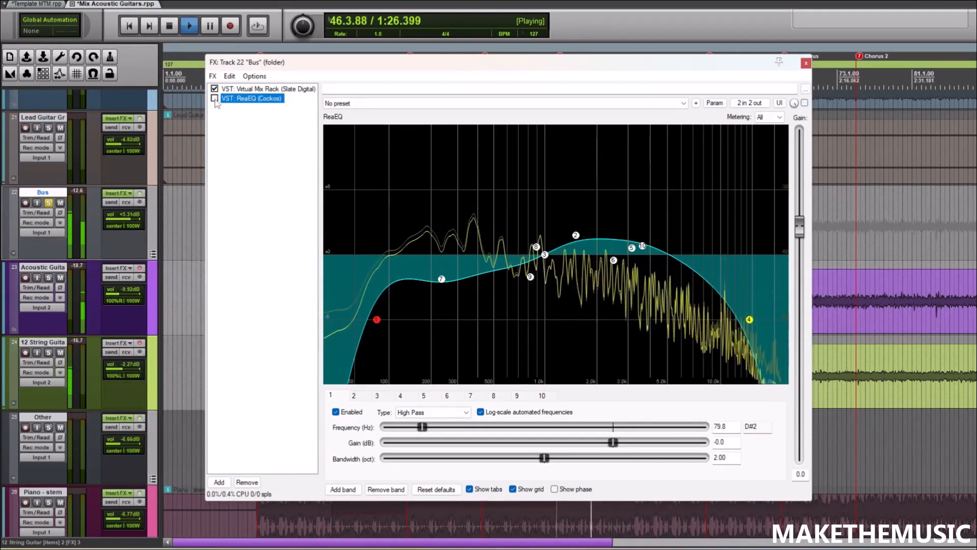
{"action": "left_click", "coordinate": [215, 99]}
{"action": "key", "text": "space"}
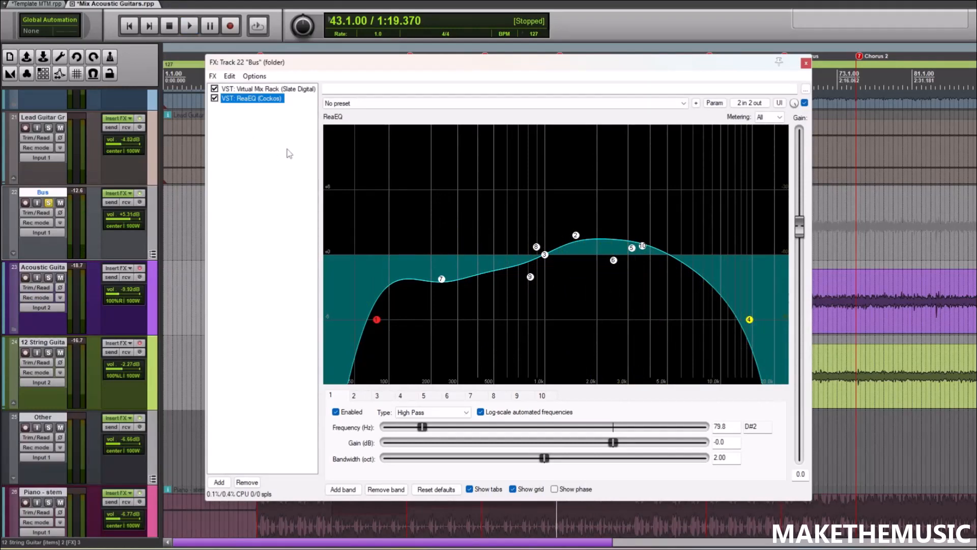
Step: Re-enable the effects on both guitar tracks and replace the Bus effects window with the Acoustic Guitar's ReaEQ
{"action": "left_click", "coordinate": [141, 268]}
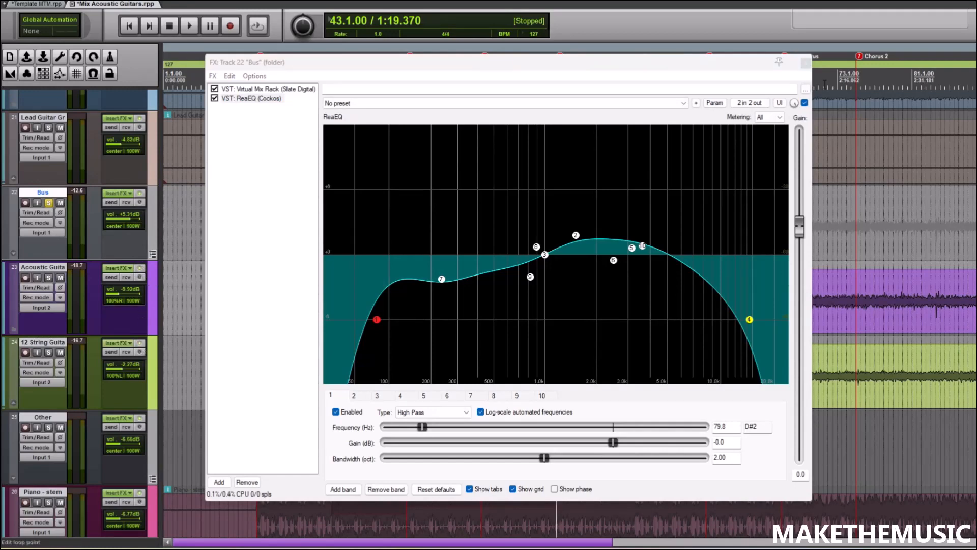
{"action": "left_click", "coordinate": [807, 63]}
{"action": "left_click", "coordinate": [116, 268]}
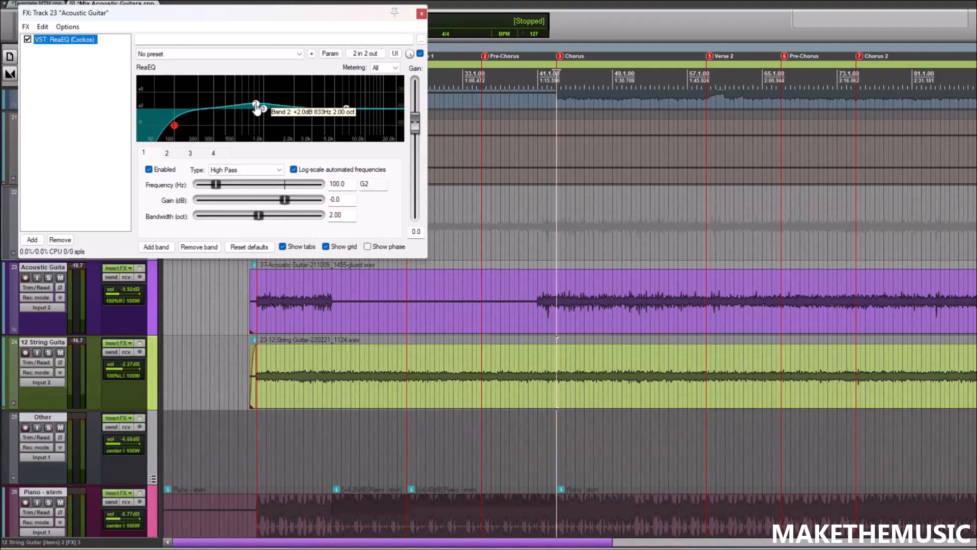
{"action": "left_click_drag", "start_coordinate": [247, 26], "coordinate": [294, 29]}
Step: Mute the 12 String Guitar and solo the Acoustic Guitar within the Bus
{"action": "left_click", "coordinate": [49, 352]}
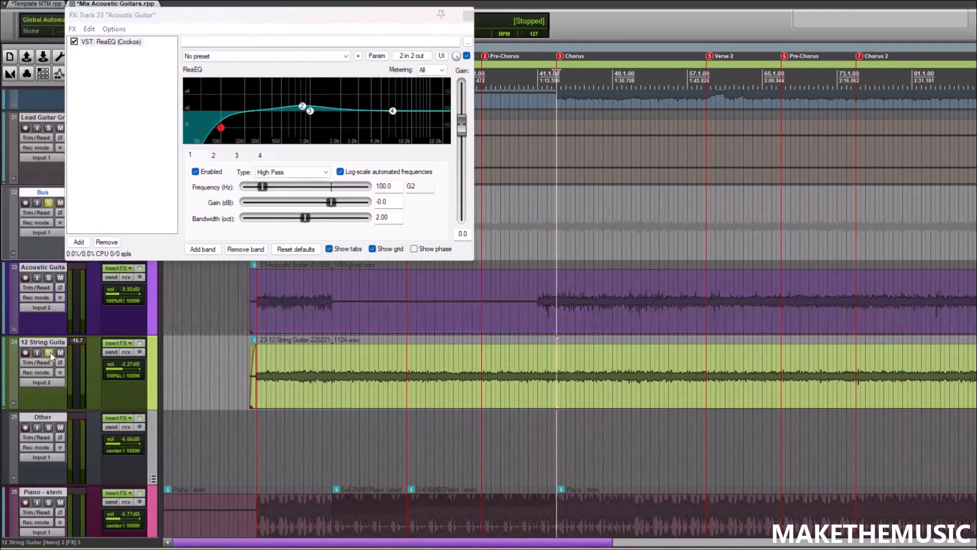
{"action": "left_click", "coordinate": [50, 353]}
{"action": "left_click", "coordinate": [50, 277]}
Step: Play the Chorus, compare the Acoustic Guitar with its ReaEQ off and on, and close its effects window
{"action": "key", "text": "space"}
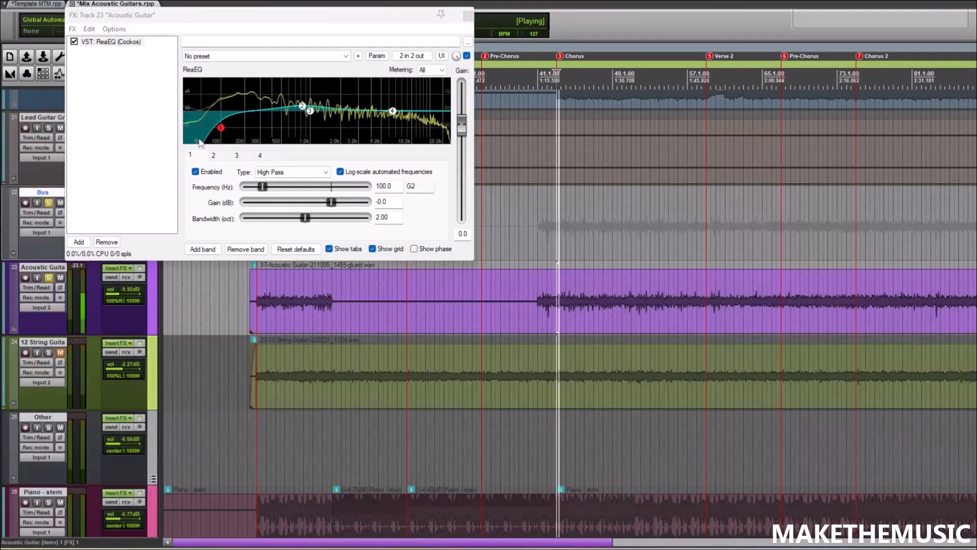
{"action": "left_click", "coordinate": [467, 56]}
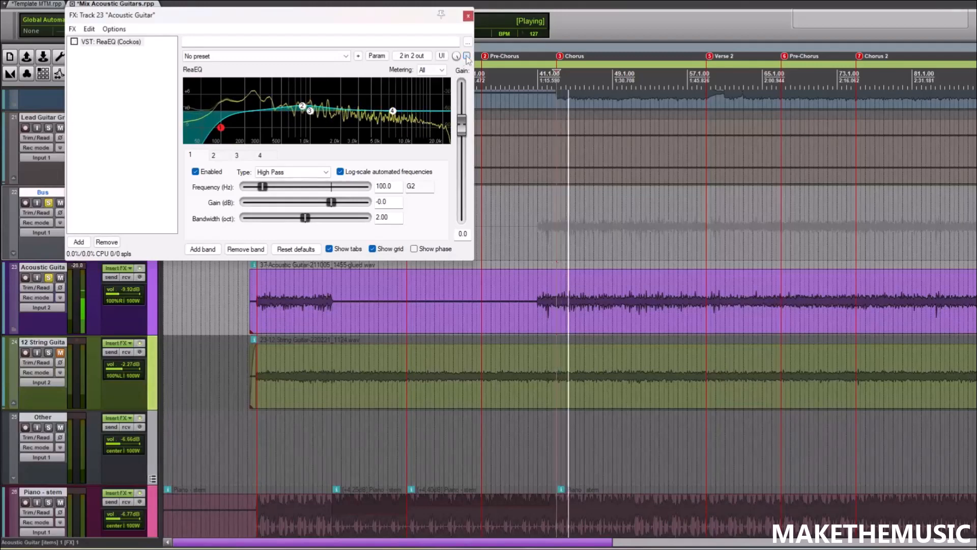
{"action": "left_click", "coordinate": [467, 55]}
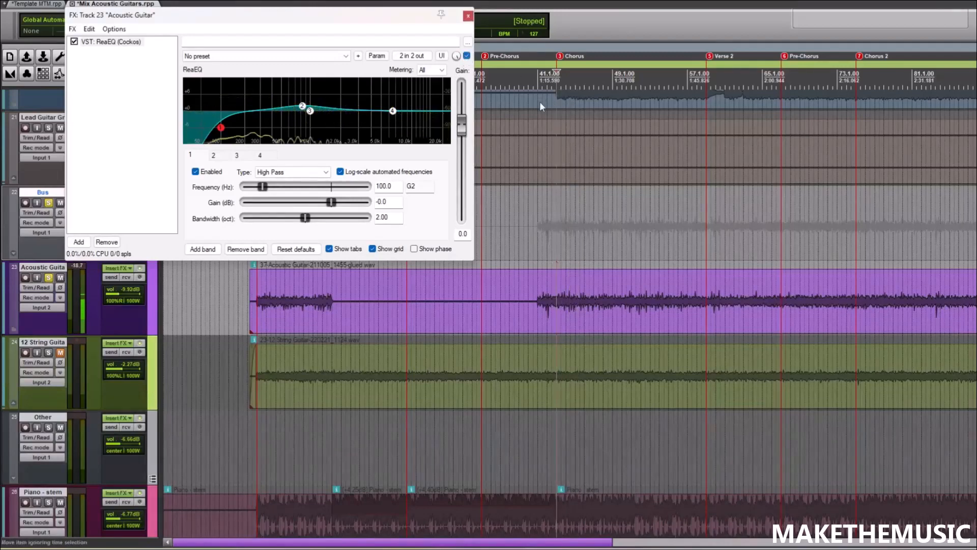
{"action": "key", "text": "space"}
{"action": "left_click", "coordinate": [468, 16]}
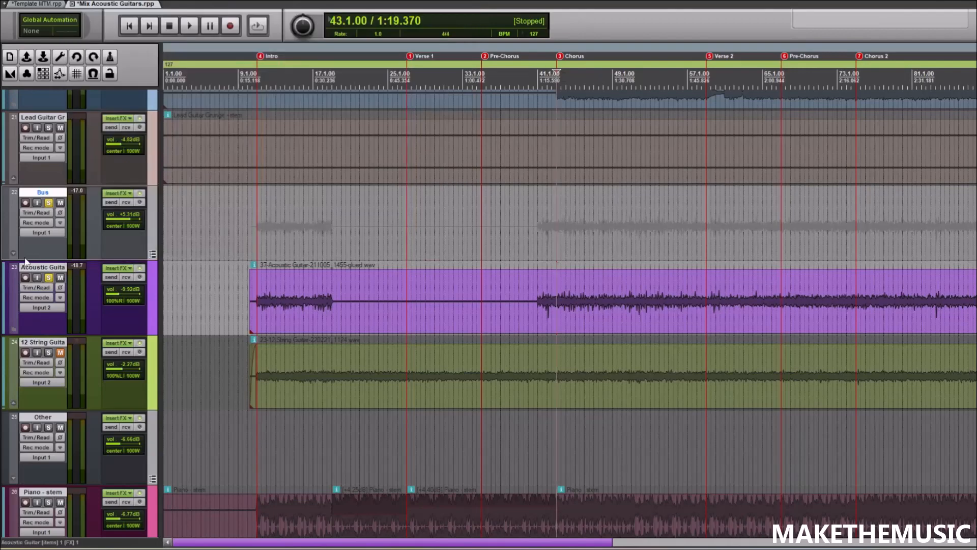
Step: Solo and unmute the 12 String Guitar in place of the Acoustic Guitar, and open its ReaEQ while playing the Chorus
{"action": "left_click", "coordinate": [49, 278]}
{"action": "left_click", "coordinate": [50, 353]}
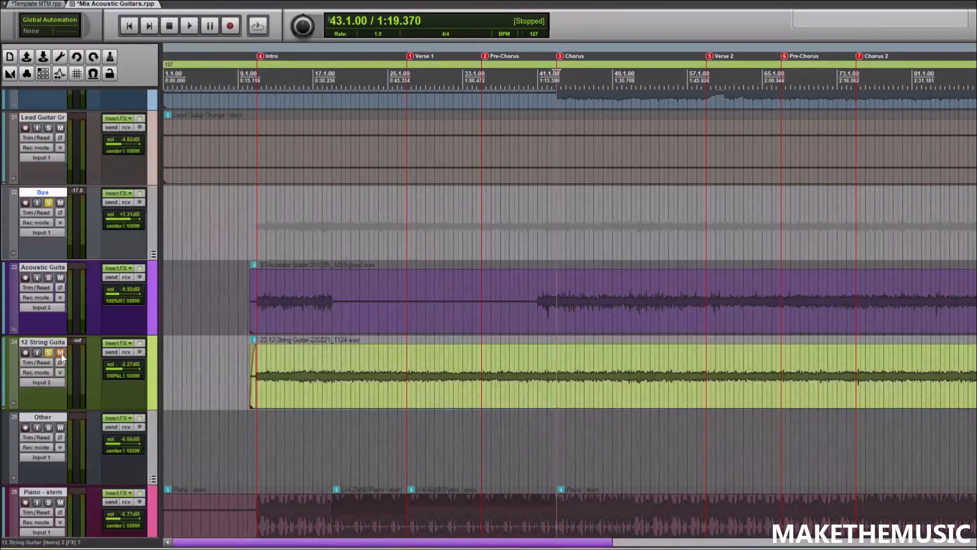
{"action": "key", "text": "space"}
{"action": "left_click", "coordinate": [122, 344]}
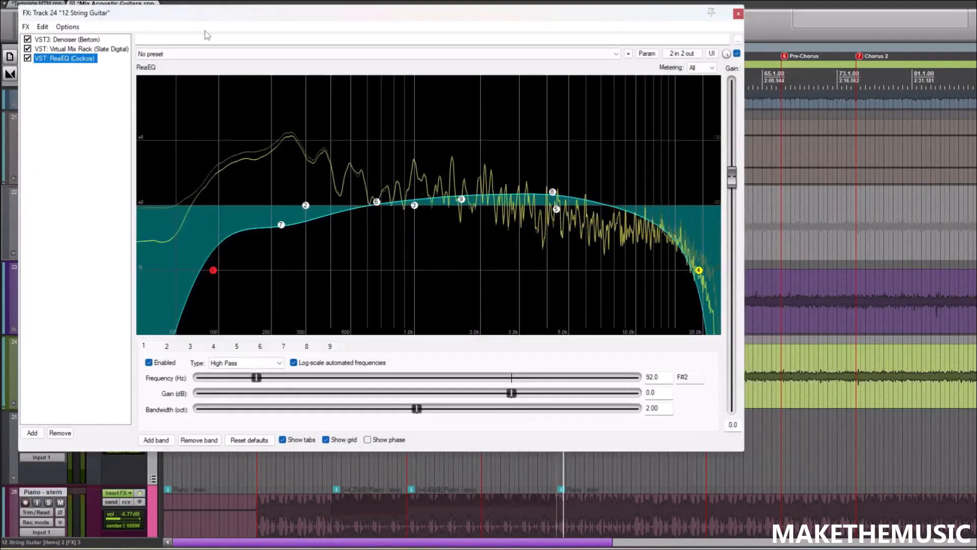
Step: Show the Denoiser (Bertom) settings of the 12 String Guitar beside the timeline
{"action": "left_click_drag", "start_coordinate": [202, 14], "coordinate": [265, 17]}
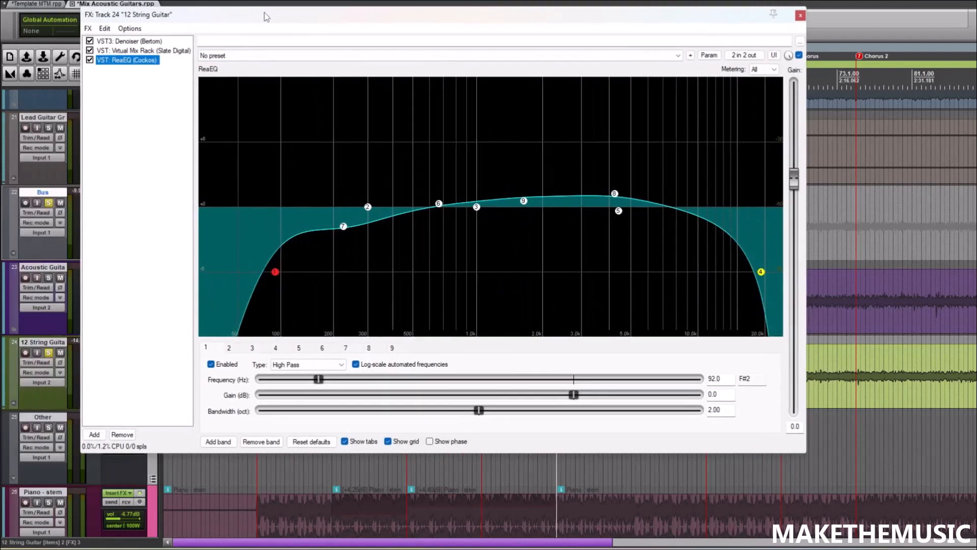
{"action": "left_click", "coordinate": [147, 41]}
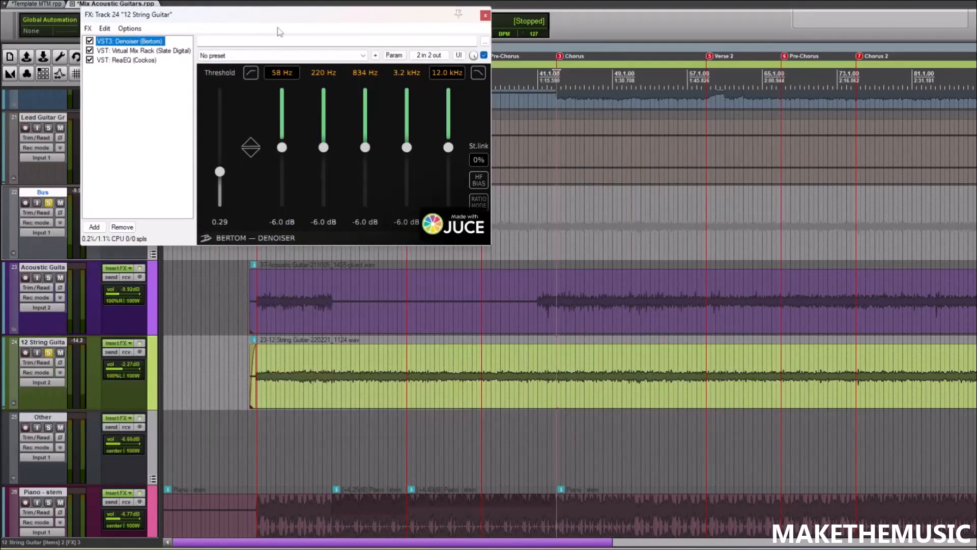
{"action": "scroll", "coordinate": [637, 155], "scroll_direction": "down", "scroll_amount": 3}
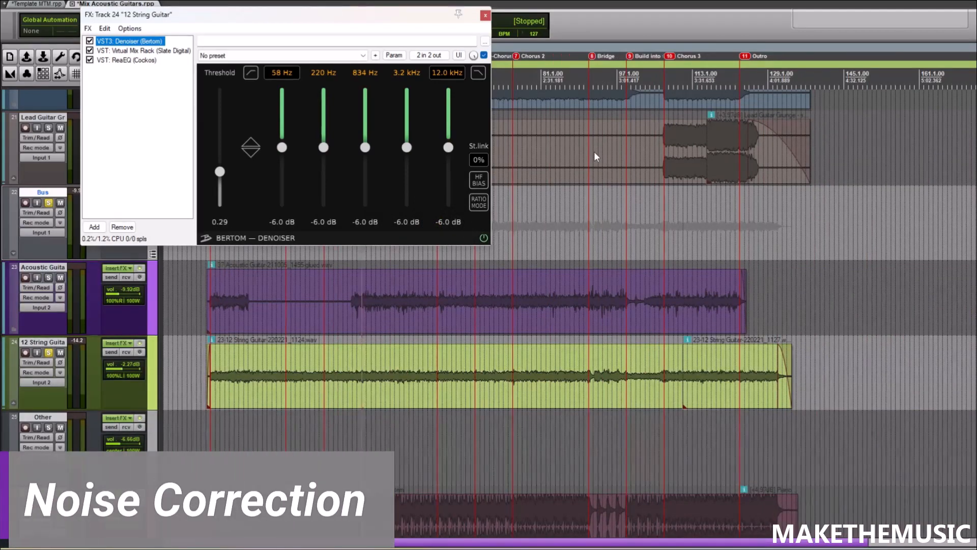
{"action": "scroll", "coordinate": [594, 151], "scroll_direction": "up", "scroll_amount": 4}
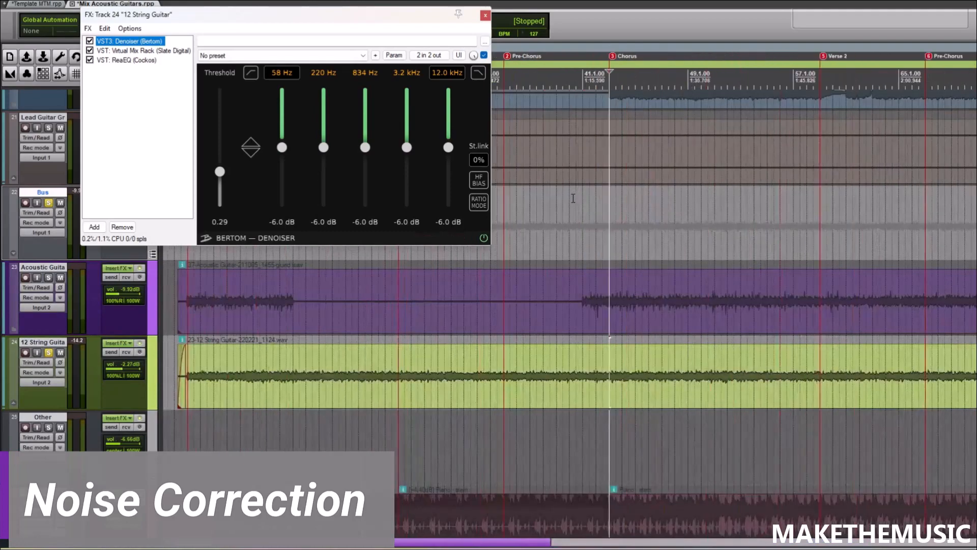
Step: Turn off ReaEQ, Virtual Mix Rack and Denoiser on the 12 String Guitar, play the Chorus, and turn the Denoiser back on
{"action": "left_click", "coordinate": [89, 60]}
{"action": "left_click", "coordinate": [90, 51]}
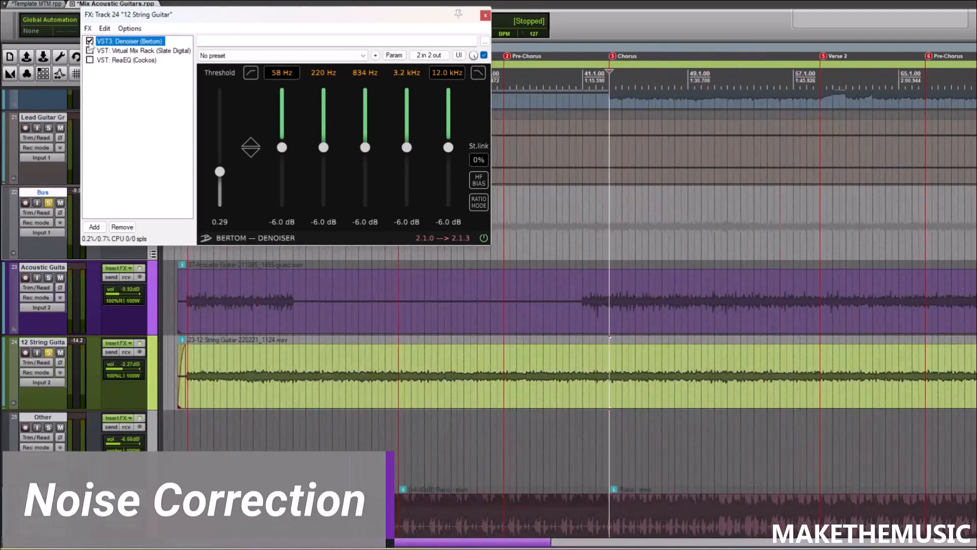
{"action": "left_click", "coordinate": [90, 42]}
{"action": "key", "text": "space"}
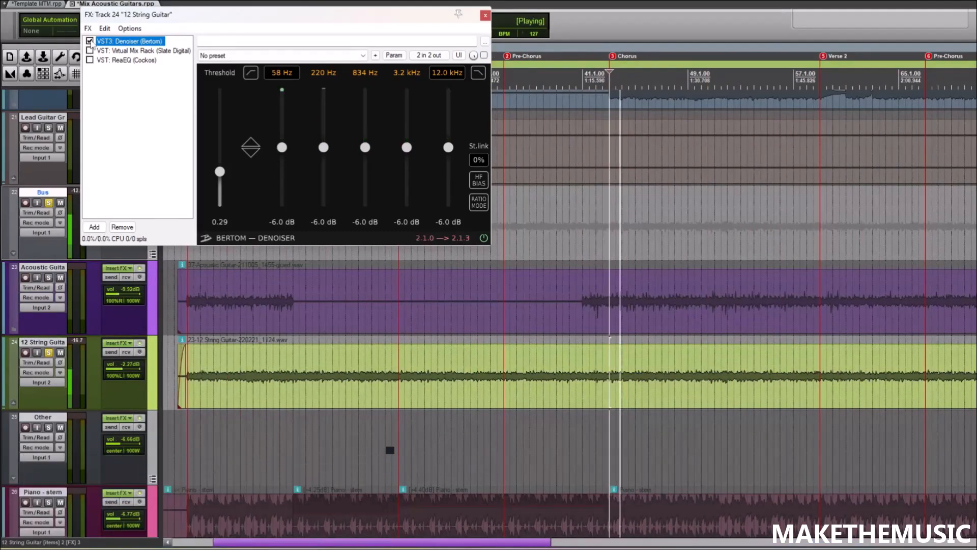
{"action": "left_click", "coordinate": [89, 41]}
{"action": "key", "text": "space"}
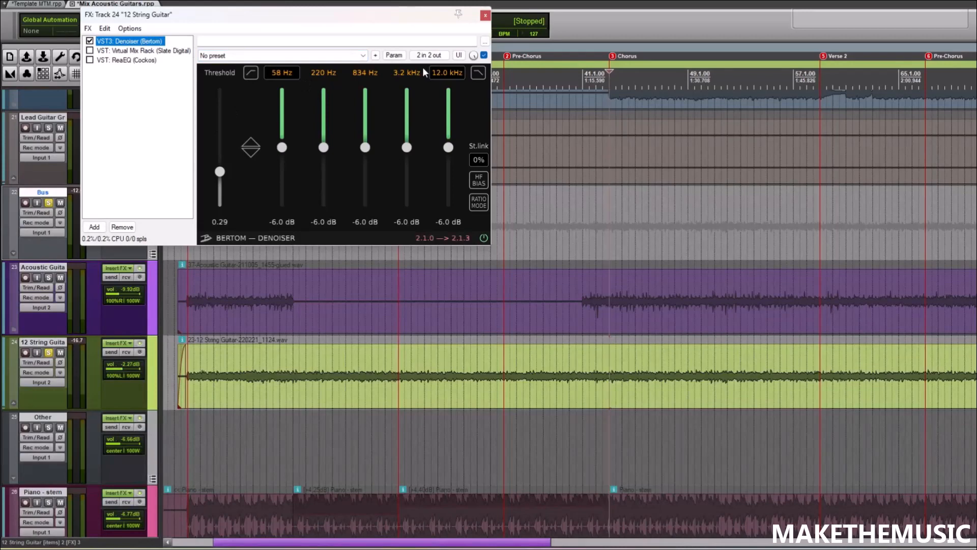
Step: Reposition the 12 String Guitar effects window and briefly play the Chorus with only the Denoiser enabled
{"action": "left_click_drag", "start_coordinate": [390, 14], "coordinate": [411, 31]}
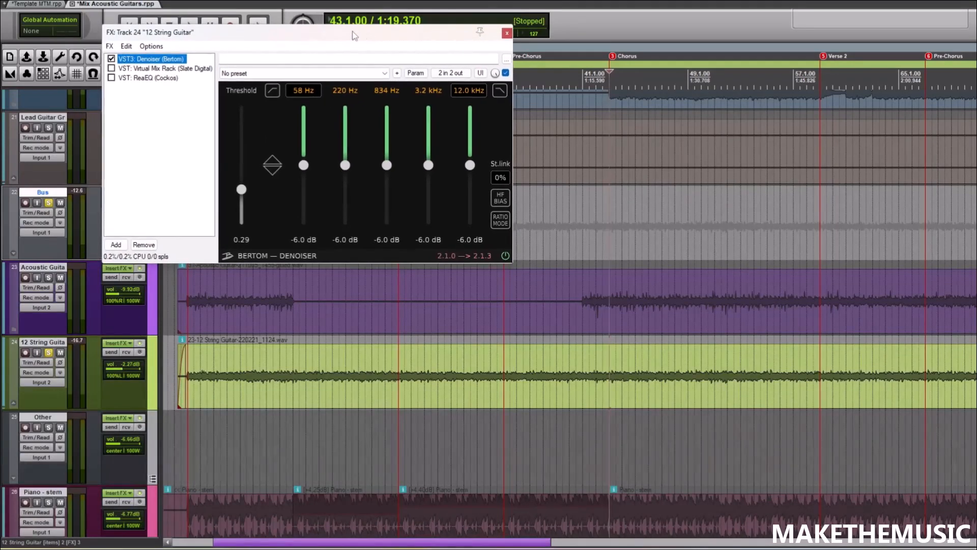
{"action": "left_click_drag", "start_coordinate": [356, 36], "coordinate": [339, 37]}
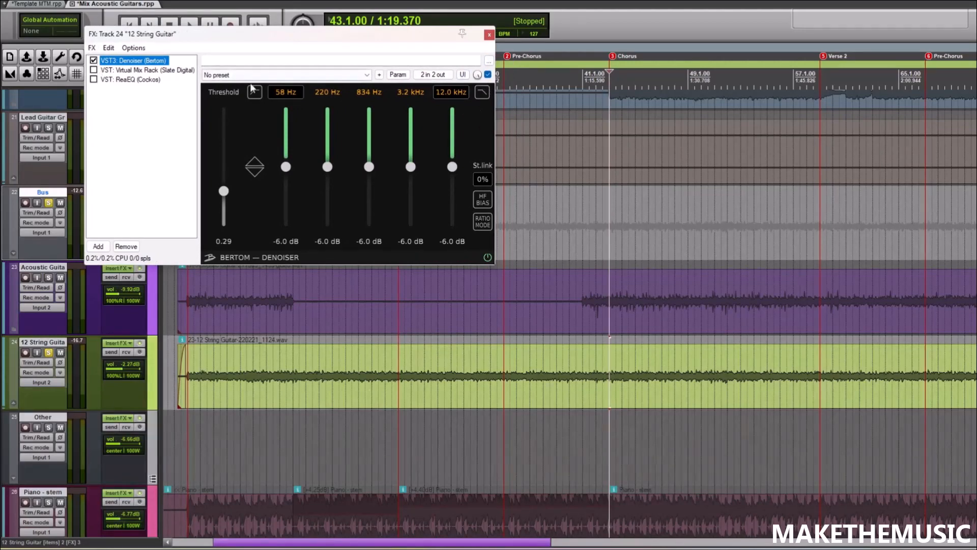
{"action": "key", "text": "space"}
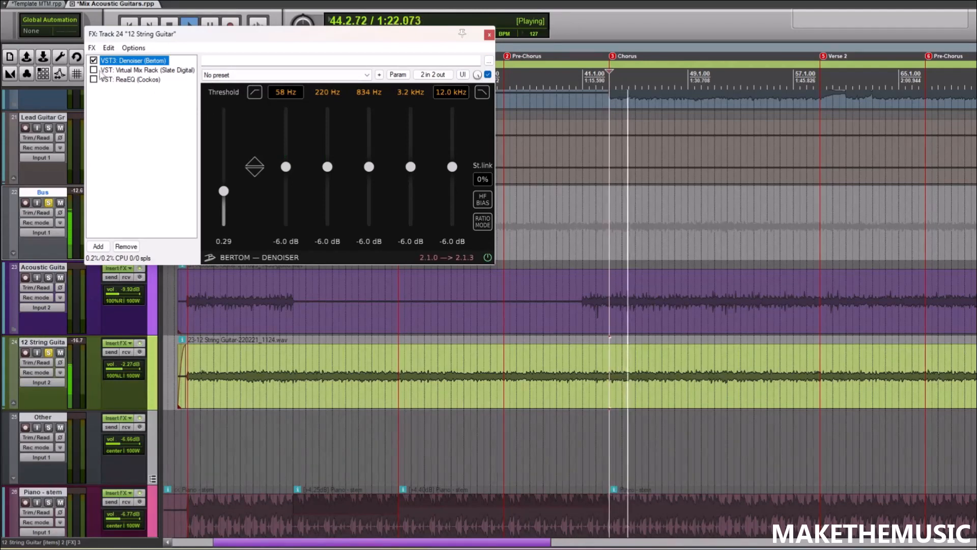
{"action": "key", "text": "space"}
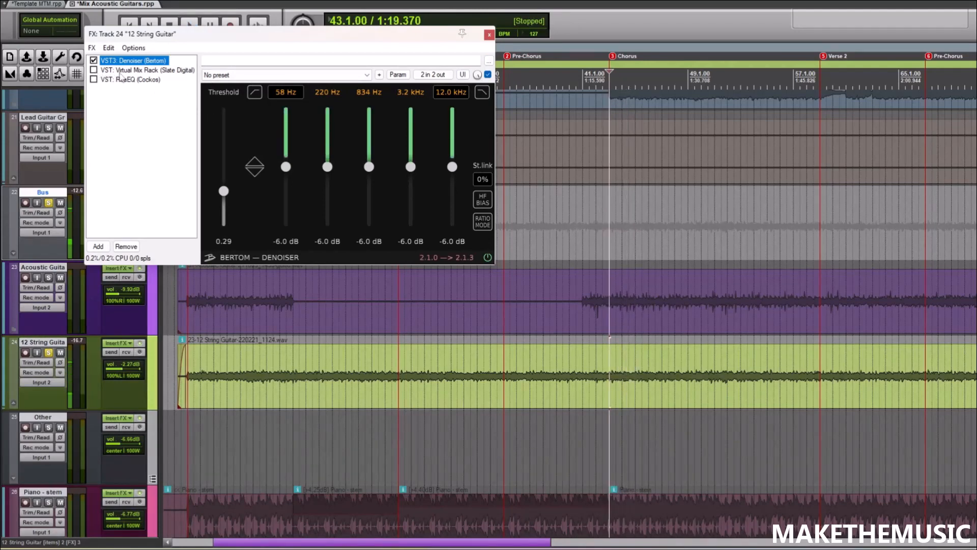
Step: Show the 12 String Guitar's Virtual Mix Rack, turn it back on, and audition the Chorus through it
{"action": "left_click", "coordinate": [96, 71]}
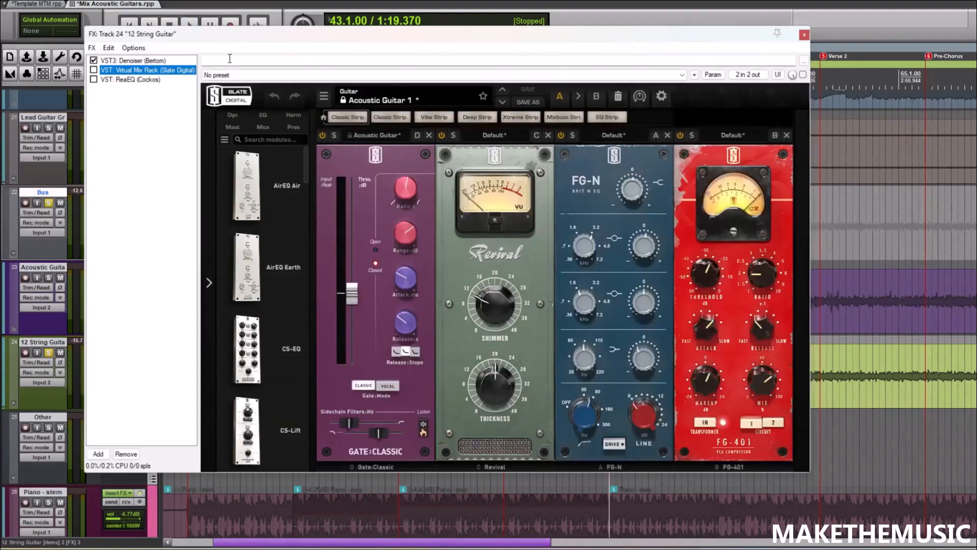
{"action": "left_click_drag", "start_coordinate": [611, 34], "coordinate": [640, 31]}
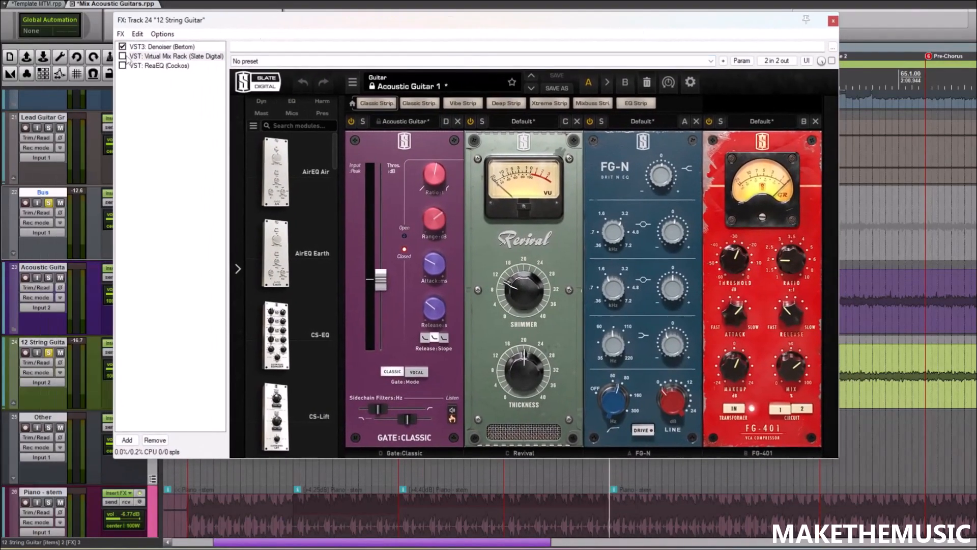
{"action": "left_click", "coordinate": [123, 56]}
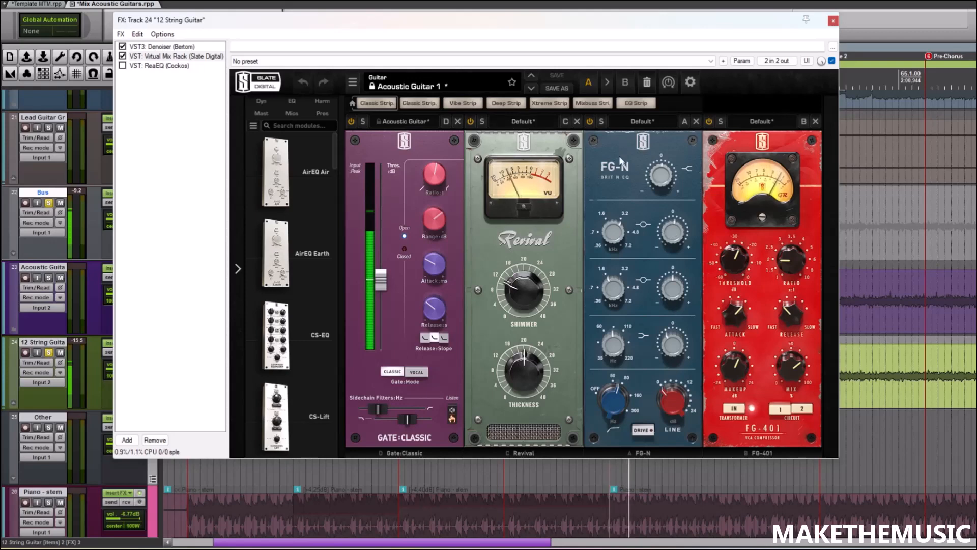
{"action": "key", "text": "space"}
Step: Examine the FG-N EQ and FG-401 compressor settings in the Virtual Mix Rack, playing the Chorus to check the gain reduction
{"action": "mouse_move", "coordinate": [676, 238]}
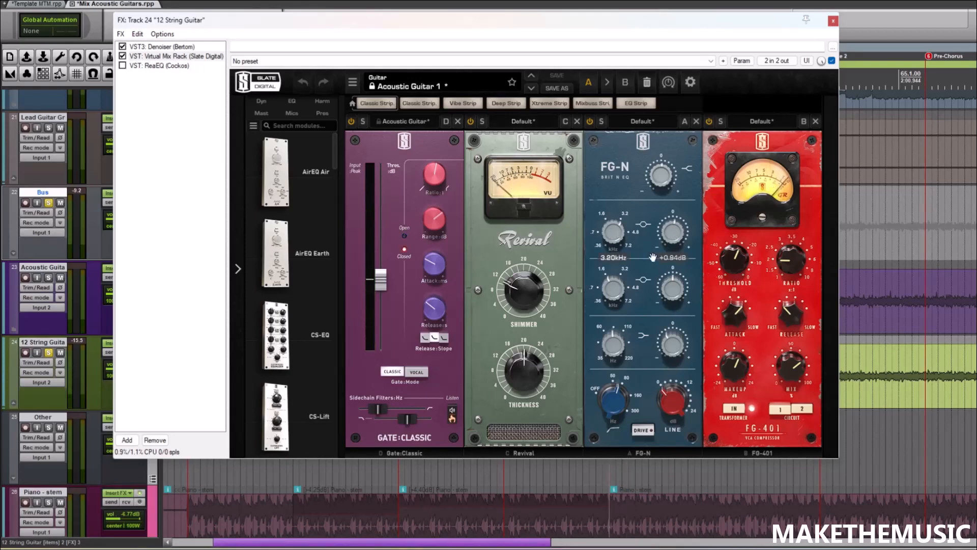
{"action": "mouse_move", "coordinate": [619, 344]}
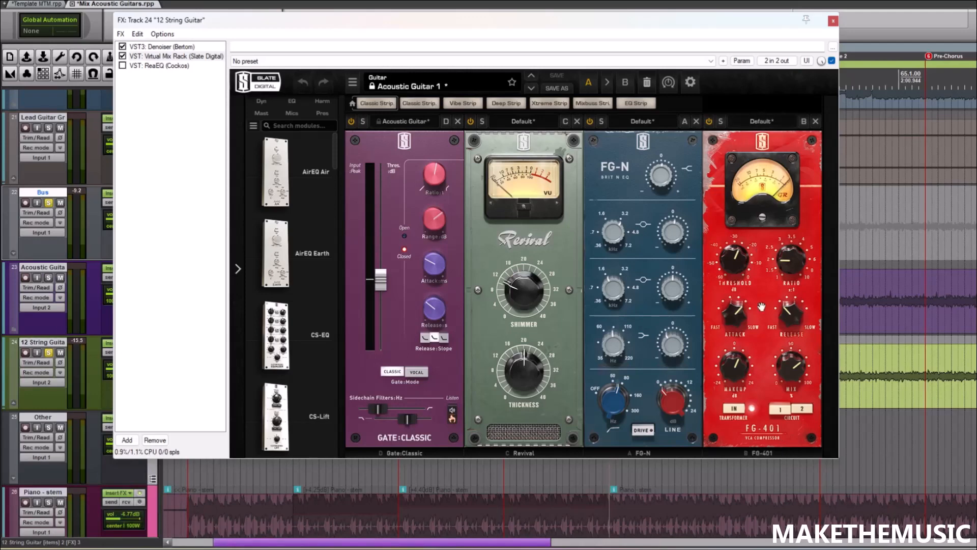
{"action": "key", "text": "space"}
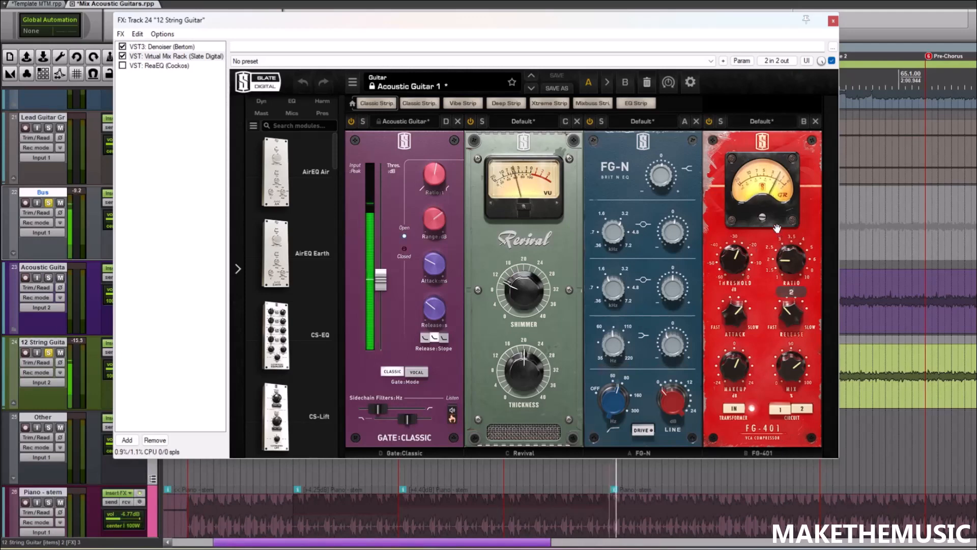
{"action": "key", "text": "space"}
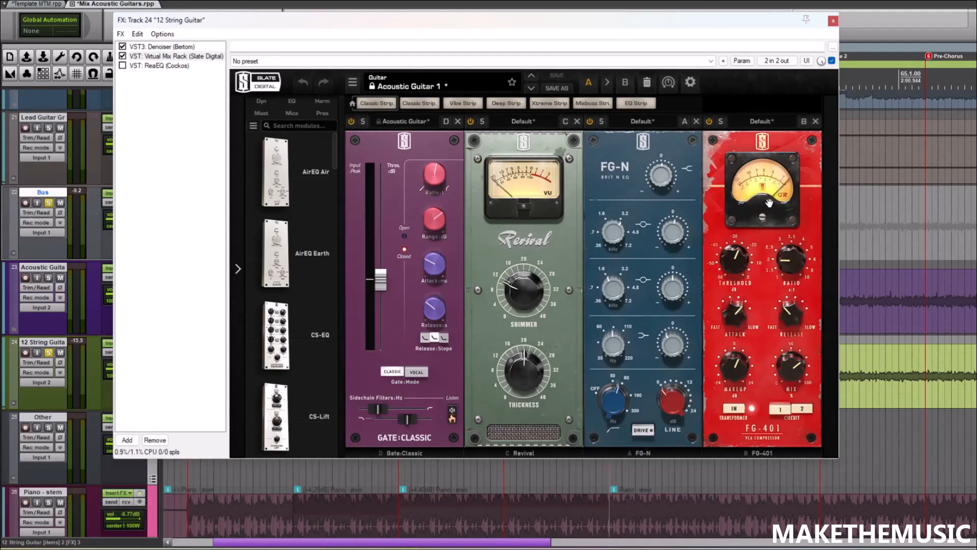
Step: Play the Chorus and compare the 12 String Guitar with its Denoiser and Virtual Mix Rack off and on
{"action": "key", "text": "space"}
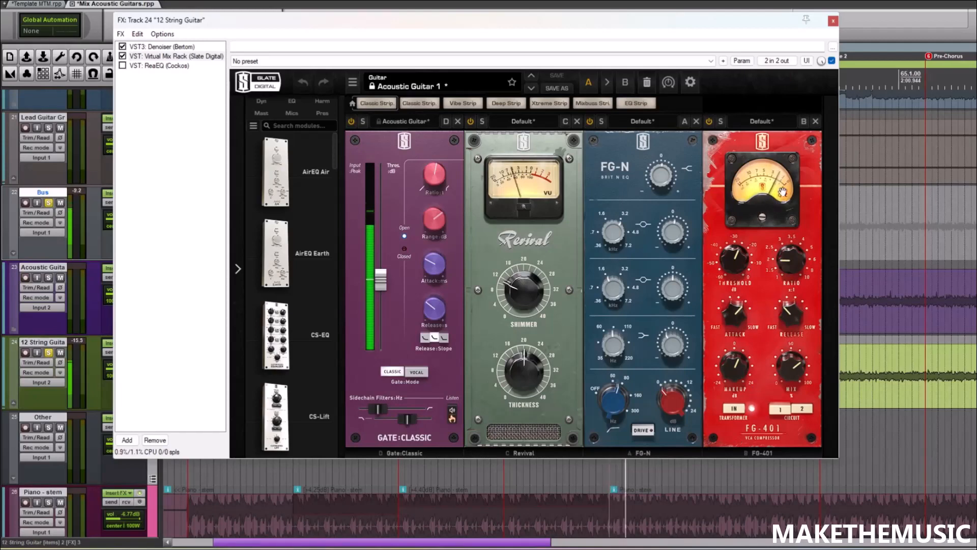
{"action": "left_click", "coordinate": [122, 56]}
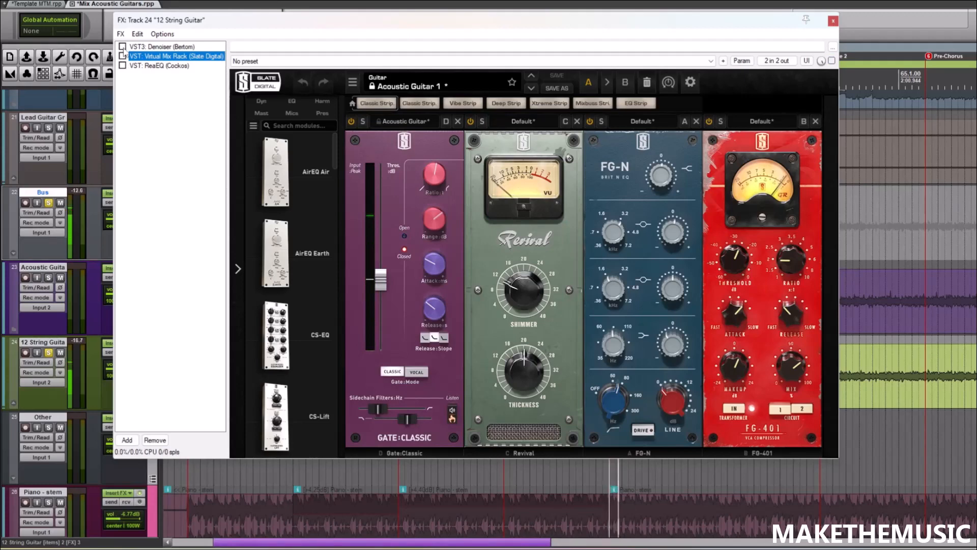
{"action": "left_click", "coordinate": [123, 56]}
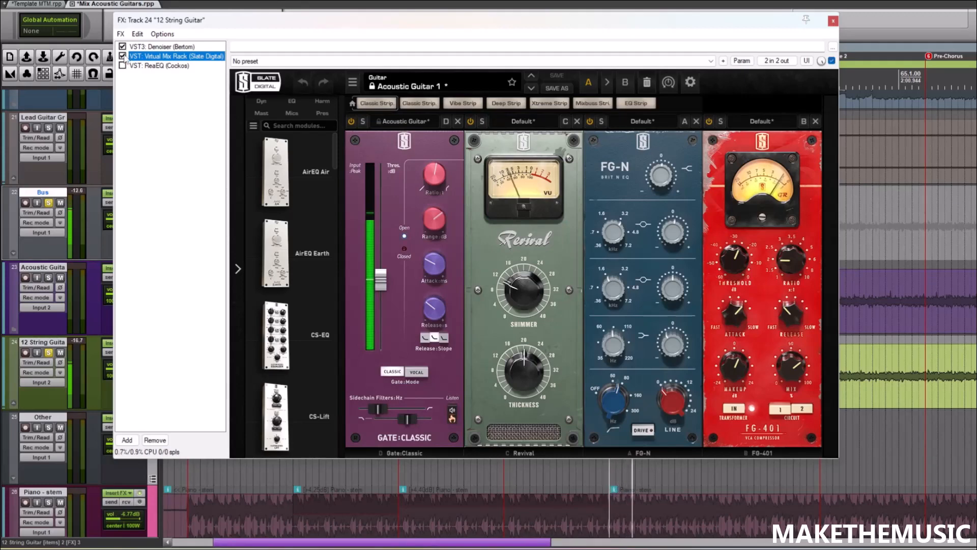
{"action": "key", "text": "space"}
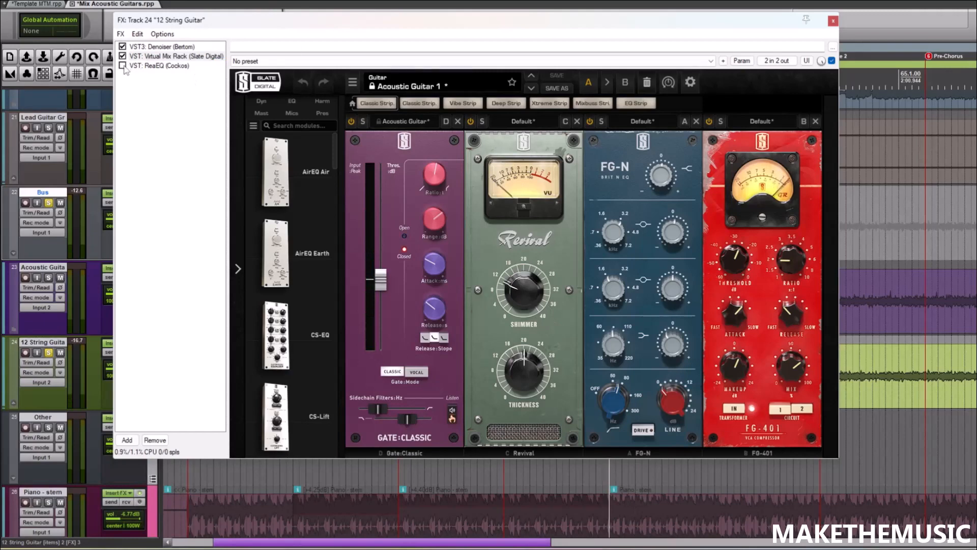
Step: Turn ReaEQ back on, play the Chorus through the full effects chain, and close its window and unsolo the 12 String Guitar
{"action": "left_click", "coordinate": [122, 65]}
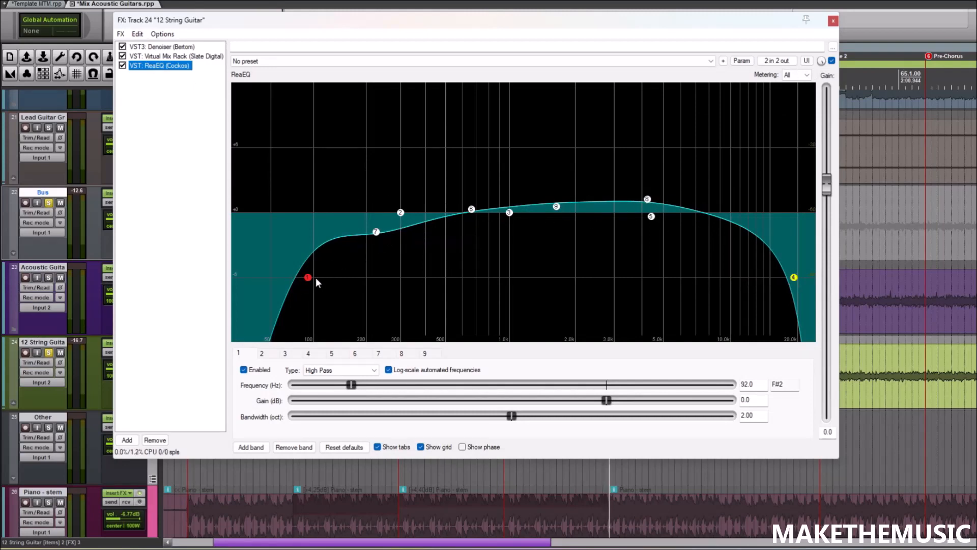
{"action": "key", "text": "space"}
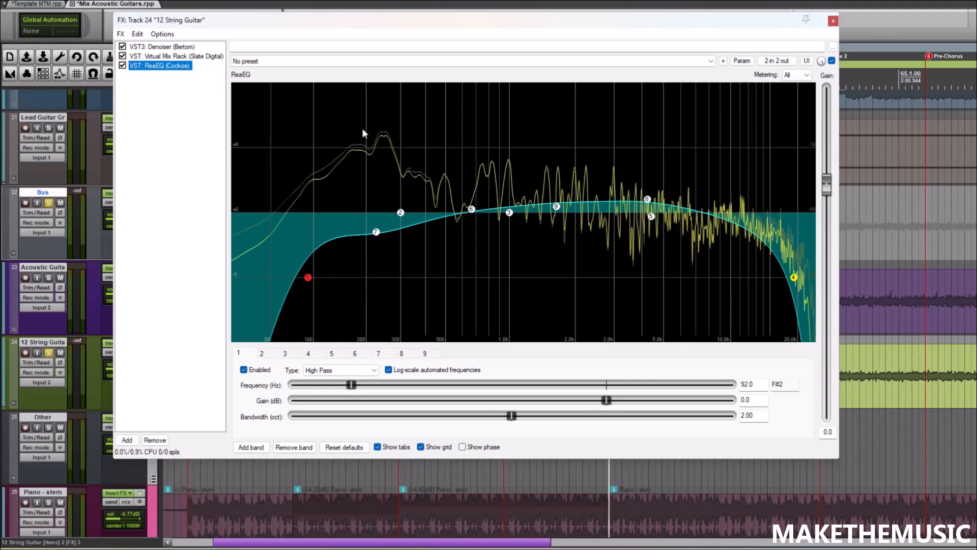
{"action": "left_click", "coordinate": [834, 21]}
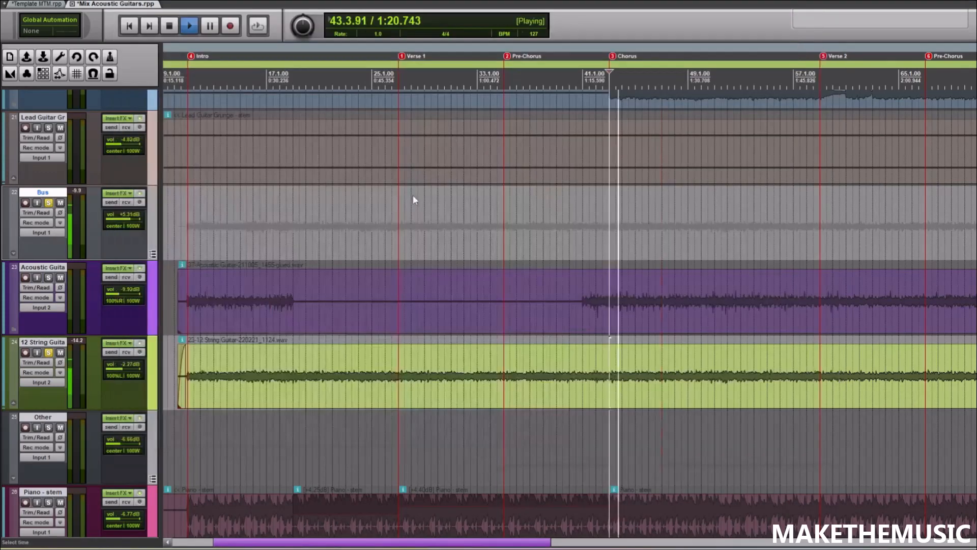
{"action": "left_click", "coordinate": [48, 352]}
{"action": "key", "text": "space"}
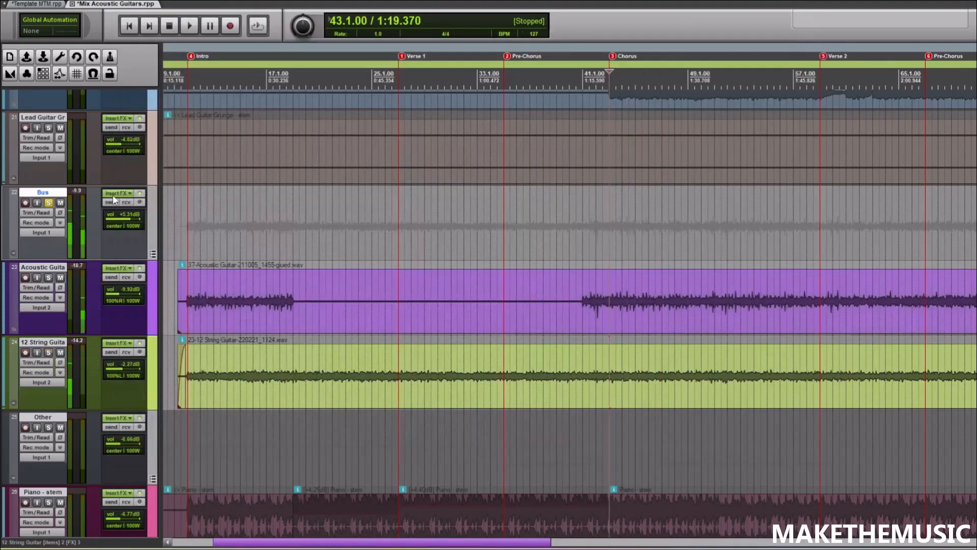
Step: Add the CLA-76 Stereo (Waves) compressor to the Bus track and leave only its own window open
{"action": "left_click", "coordinate": [112, 194]}
{"action": "left_click", "coordinate": [219, 482]}
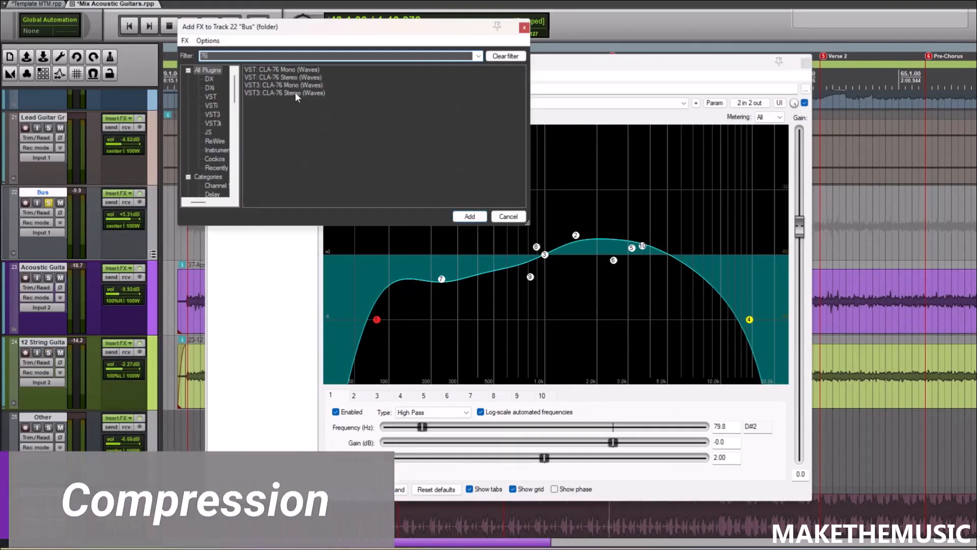
{"action": "double_click", "coordinate": [278, 77]}
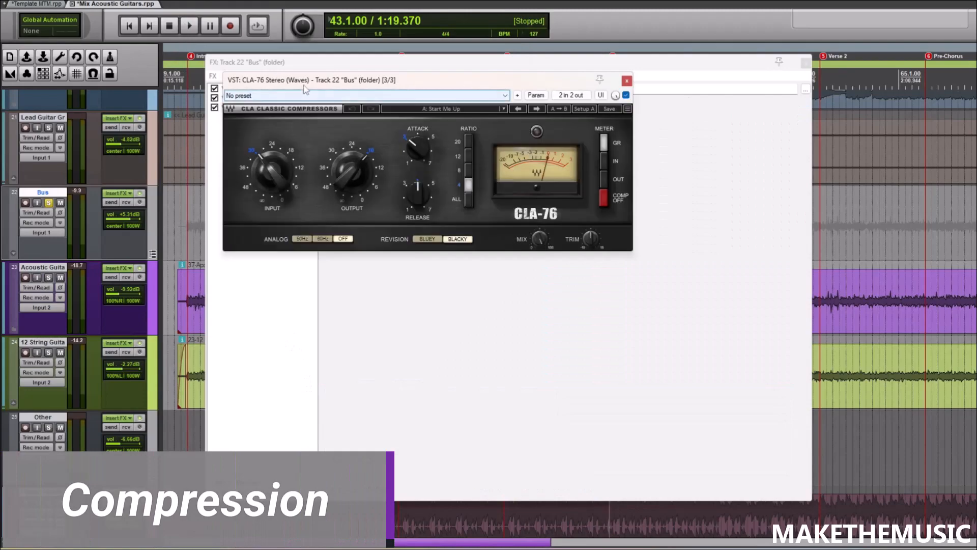
{"action": "left_click_drag", "start_coordinate": [310, 83], "coordinate": [358, 87]}
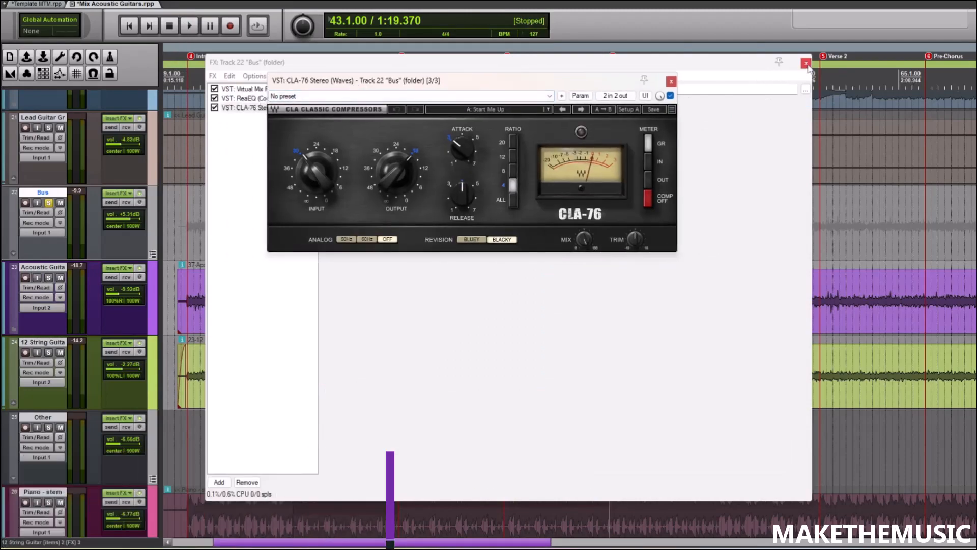
{"action": "left_click", "coordinate": [805, 62]}
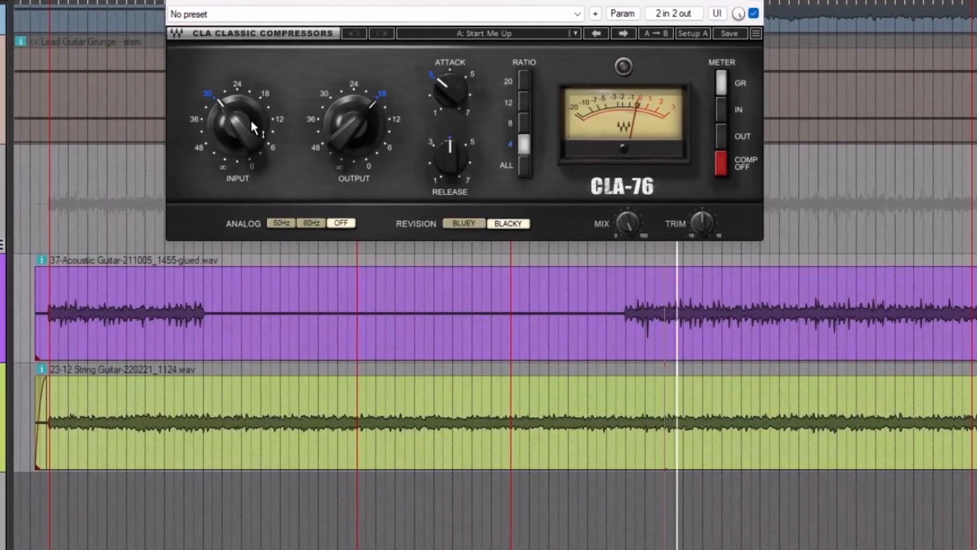
Step: Lower the CLA-76 output to about 24 and raise it again to about 18 while auditioning the Chorus
{"action": "key", "text": "space"}
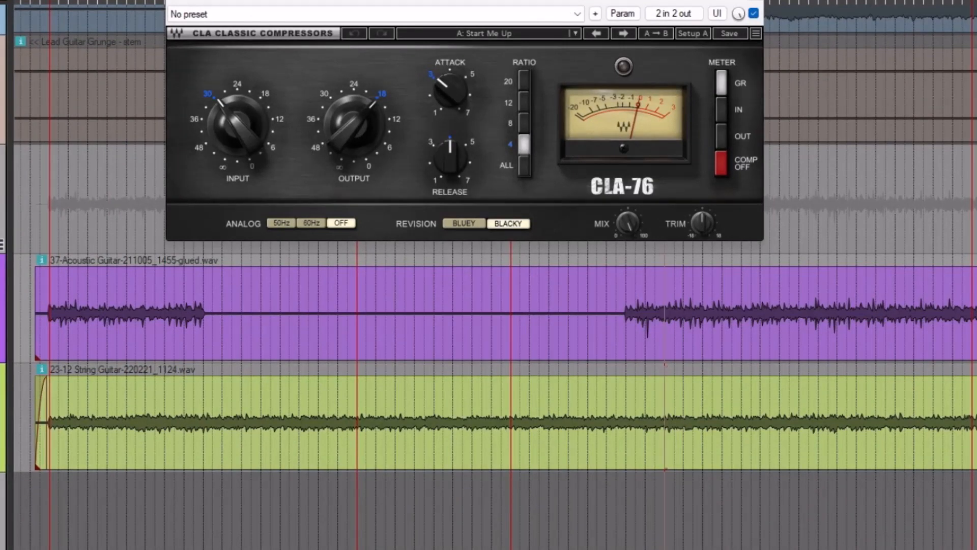
{"action": "left_click_drag", "start_coordinate": [399, 133], "coordinate": [398, 150]}
{"action": "key", "text": "space"}
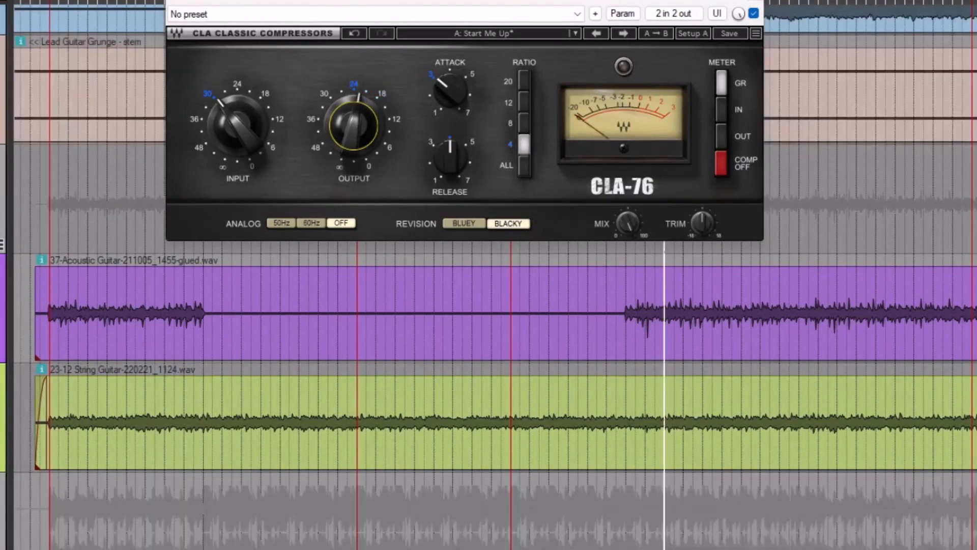
{"action": "left_click_drag", "start_coordinate": [390, 139], "coordinate": [390, 125]}
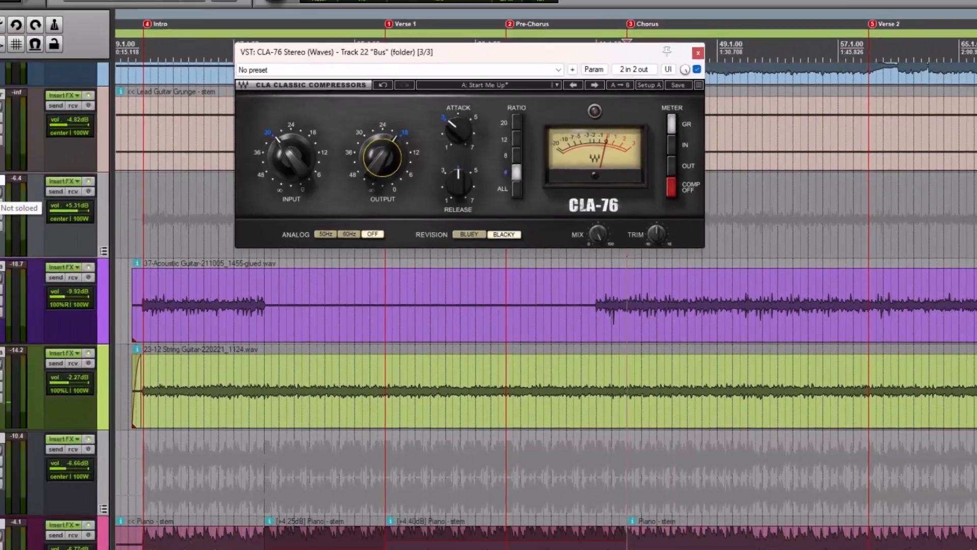
Step: Solo the Bus track, bypass the effects on the Bus, Acoustic Guitar and 12 String Guitar tracks, and play the Chorus
{"action": "left_click", "coordinate": [49, 203]}
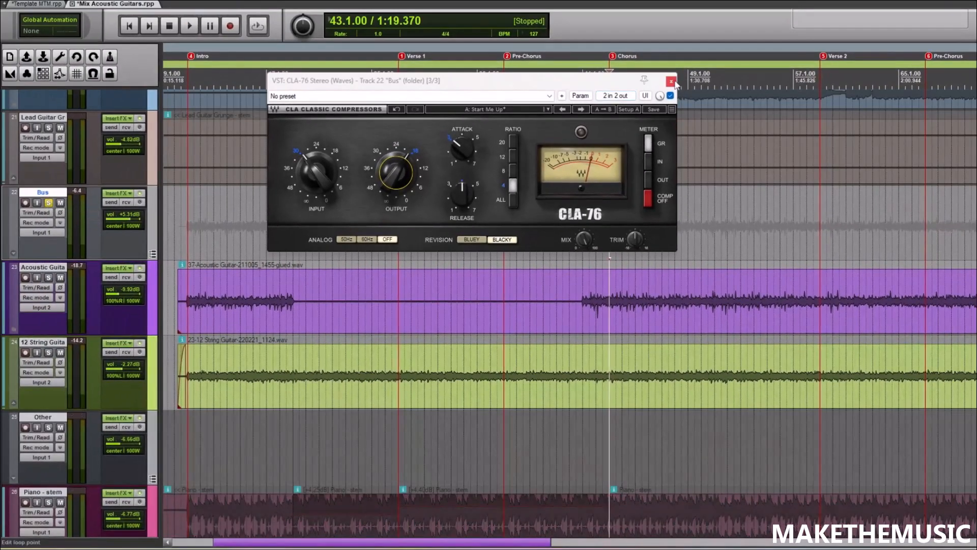
{"action": "left_click", "coordinate": [140, 193]}
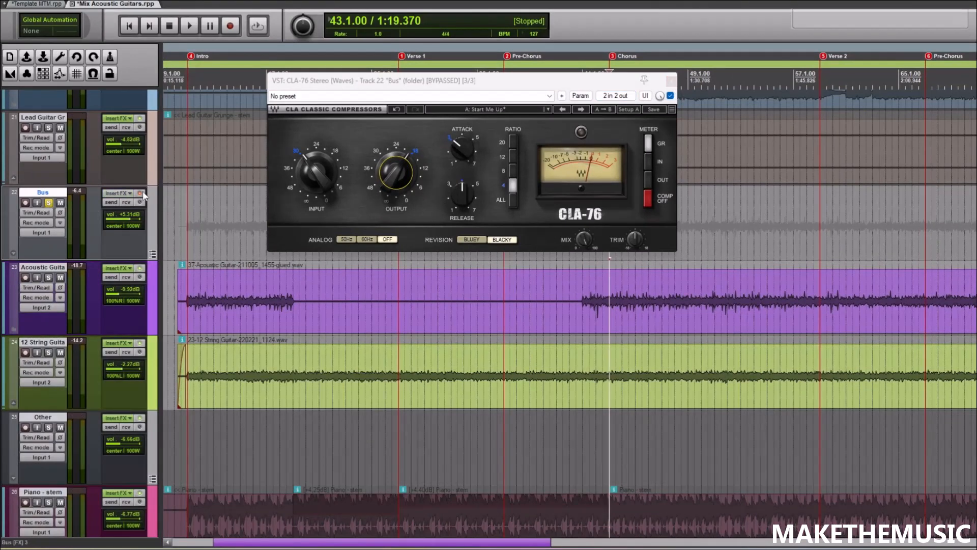
{"action": "left_click", "coordinate": [140, 268]}
{"action": "left_click", "coordinate": [140, 343]}
{"action": "key", "text": "space"}
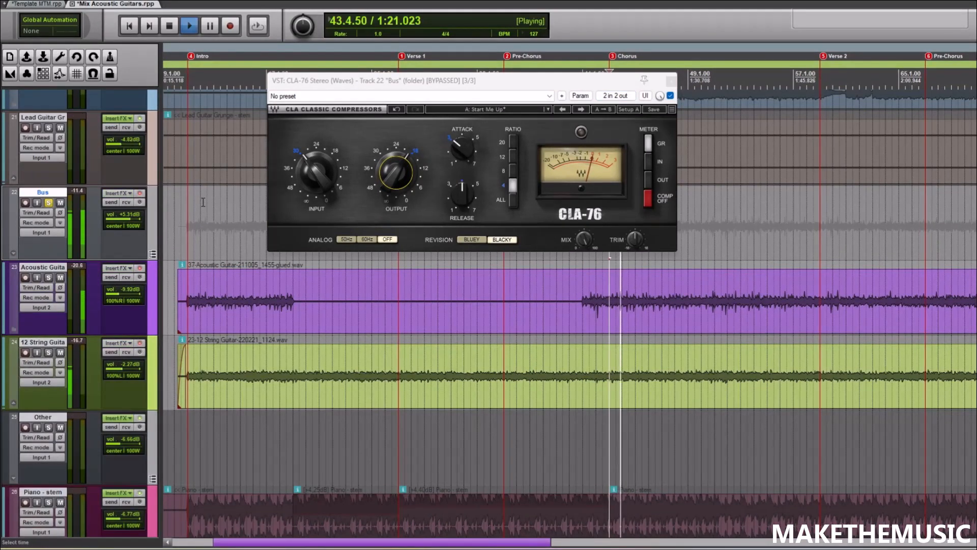
{"action": "key", "text": "space"}
Step: Turn the effects back on for the Bus, Acoustic Guitar and 12 String Guitar tracks and play the Chorus again for comparison
{"action": "left_click", "coordinate": [140, 193]}
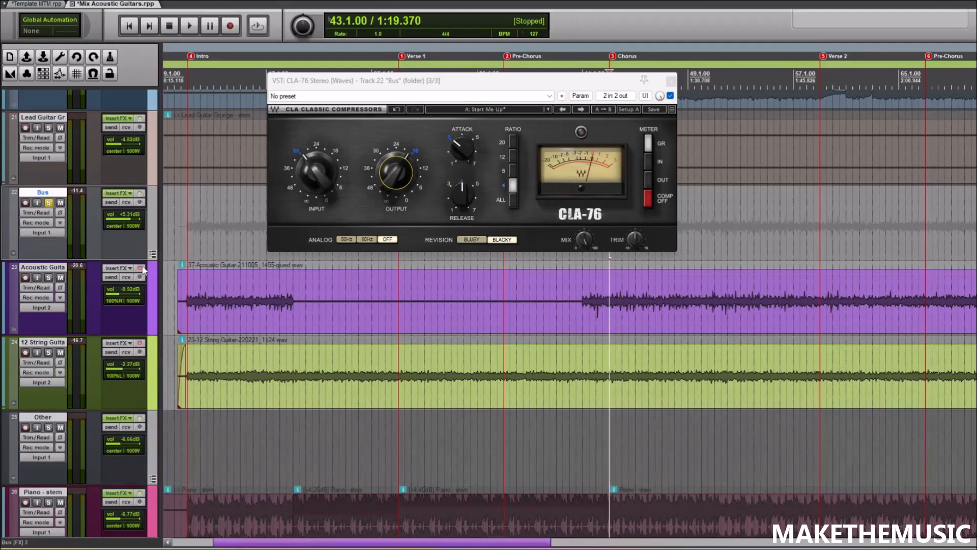
{"action": "left_click", "coordinate": [140, 268]}
{"action": "left_click", "coordinate": [140, 344]}
{"action": "key", "text": "space"}
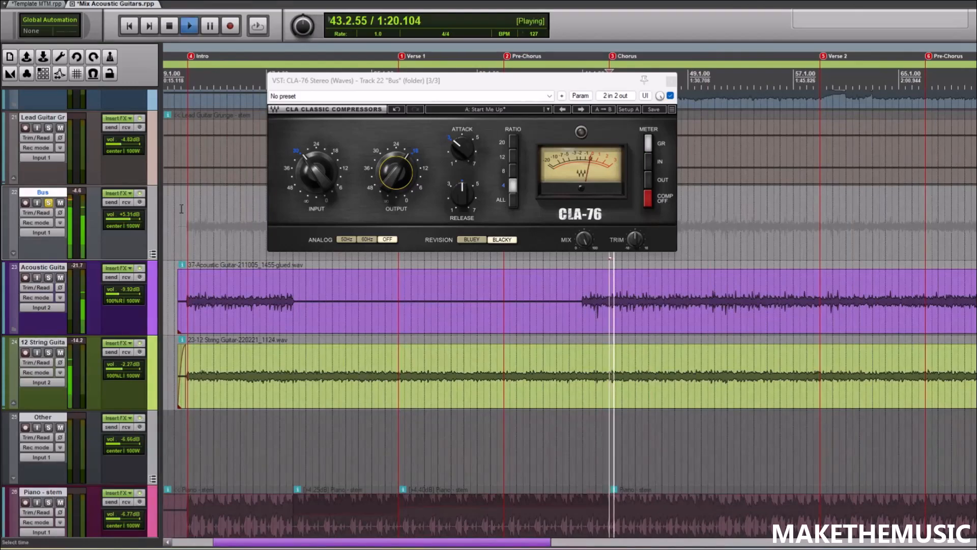
{"action": "scroll", "coordinate": [203, 204], "scroll_direction": "down", "scroll_amount": 3}
{"action": "key", "text": "space"}
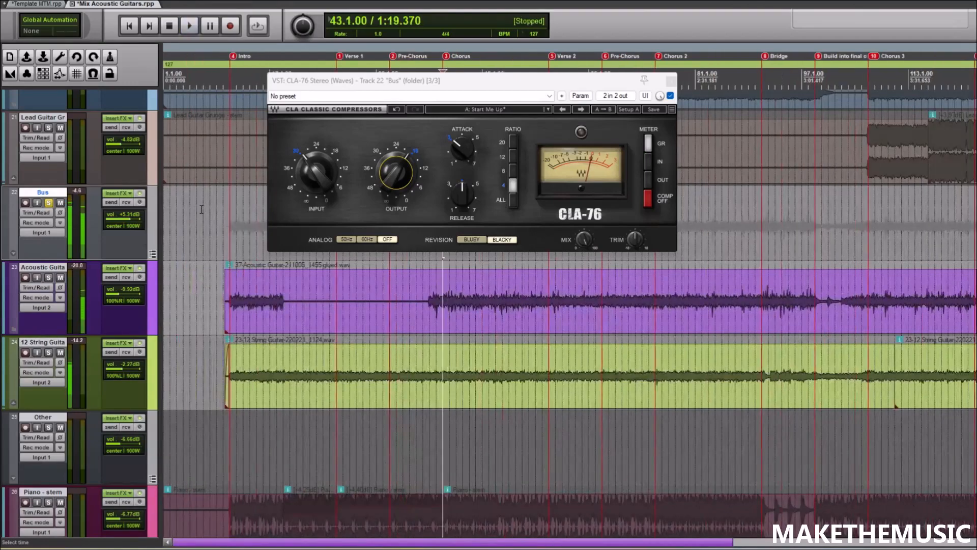
Step: Unsolo the Bus track and play the Chorus to hear the processed guitars in the full mix
{"action": "left_click", "coordinate": [49, 203]}
{"action": "key", "text": "space"}
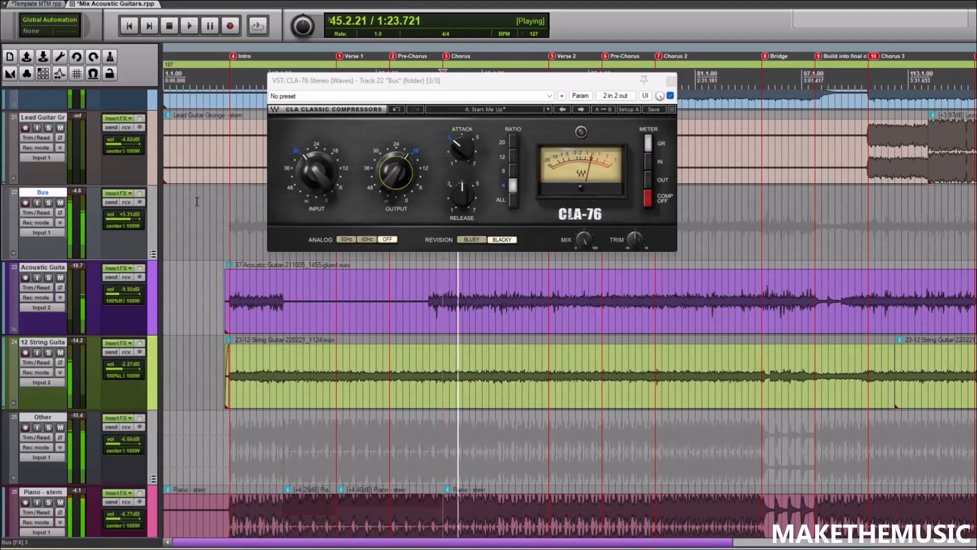
{"action": "key", "text": "space"}
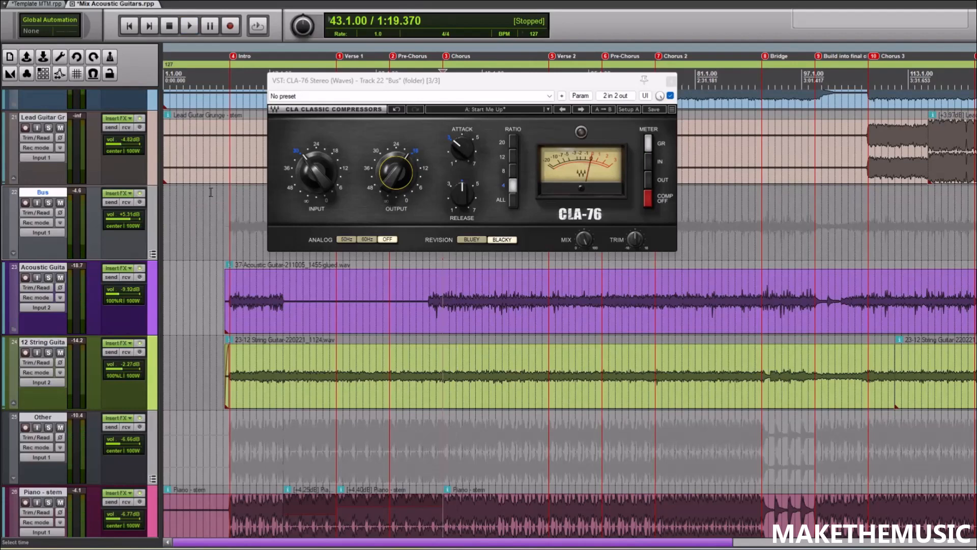